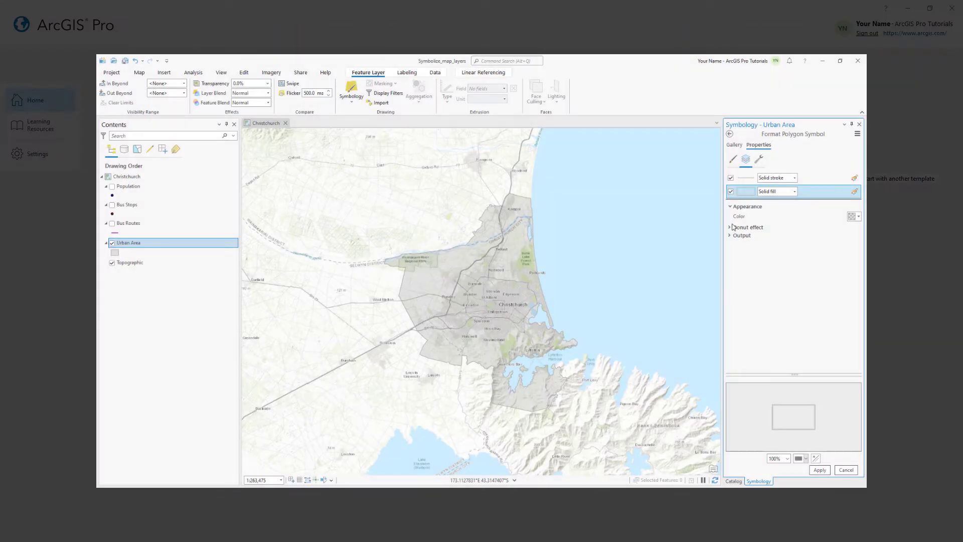
Step: Browse the options on the ArcGIS Pro start page
{"action": "left_click", "coordinate": [730, 226]}
{"action": "left_click", "coordinate": [833, 237]}
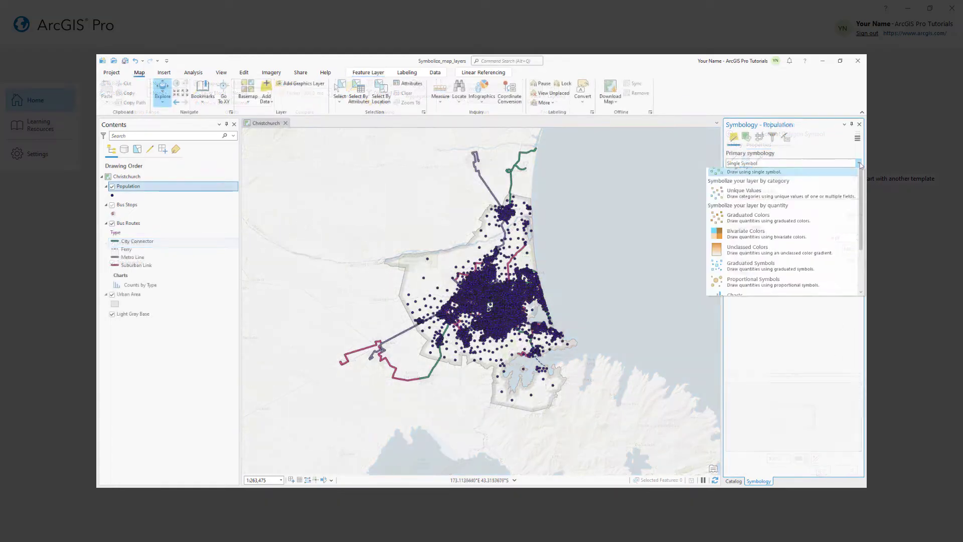
{"action": "scroll", "coordinate": [803, 241], "scroll_direction": "down", "scroll_amount": 3}
{"action": "left_click", "coordinate": [826, 285]}
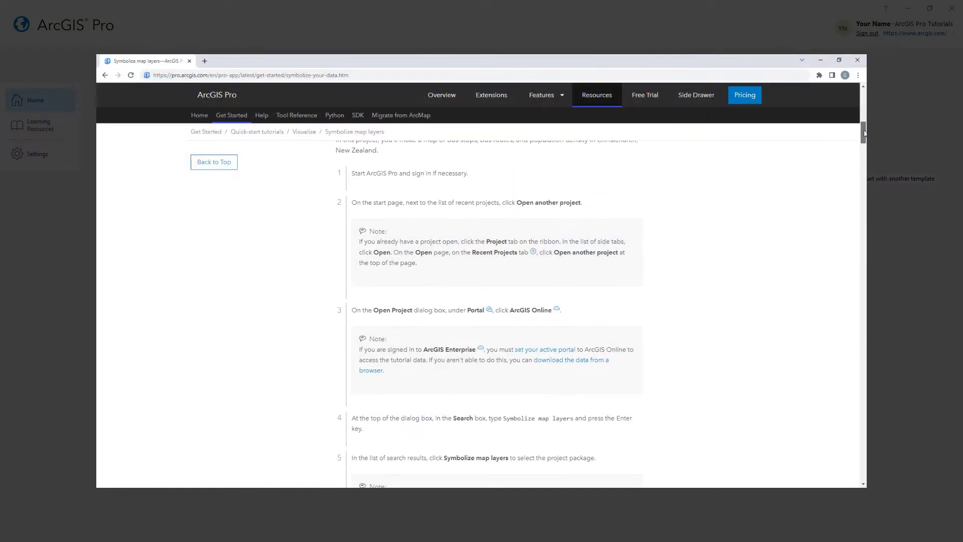
{"action": "left_click_drag", "start_coordinate": [863, 134], "coordinate": [865, 276]}
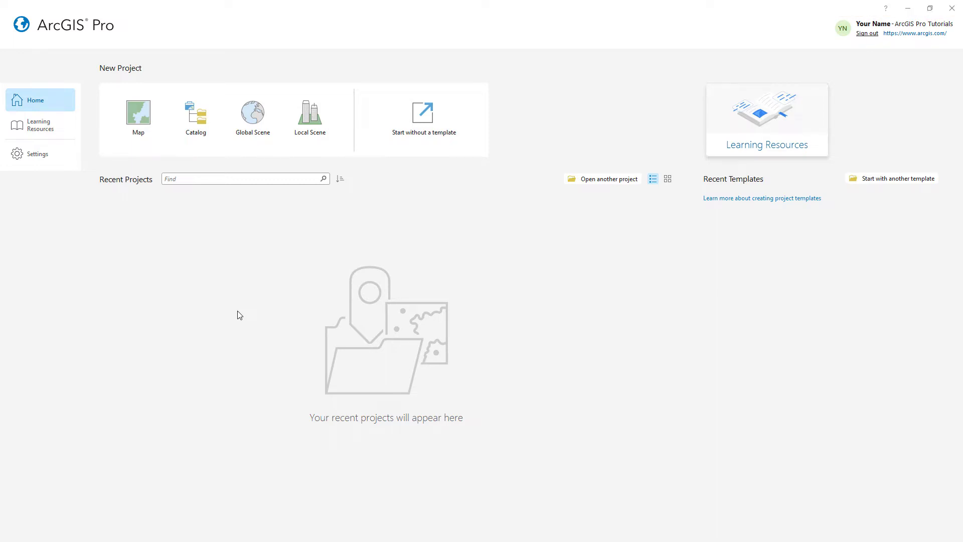
Step: Search ArcGIS Online for 'symbolize map layers' and open the Symbolize map layers package
{"action": "left_click", "coordinate": [611, 183]}
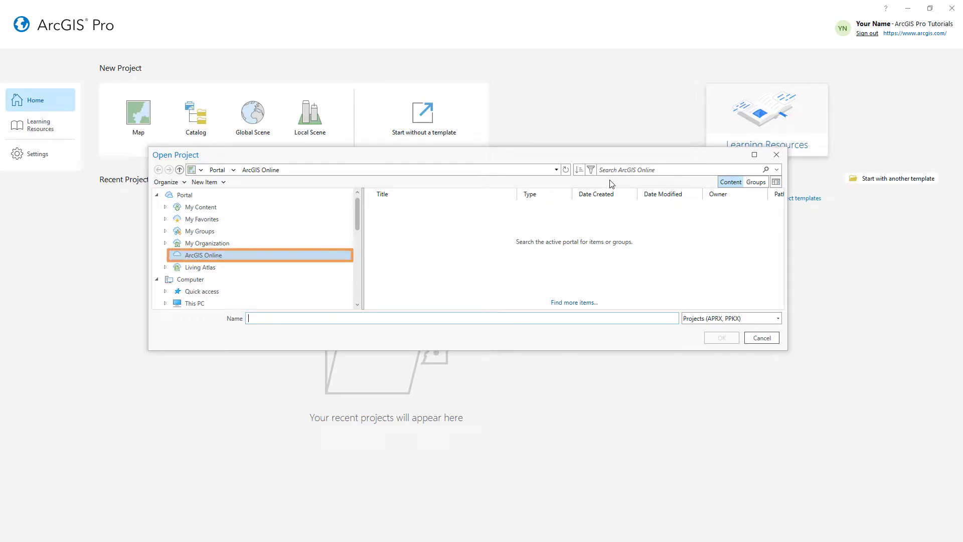
{"action": "left_click", "coordinate": [615, 171]}
{"action": "type", "text": "symbolize map layers"}
{"action": "key", "text": "Return"}
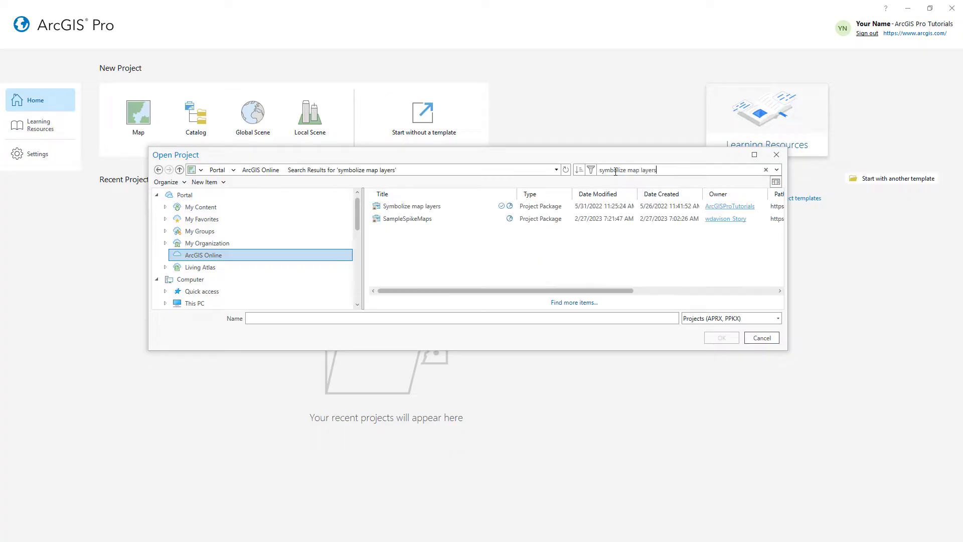
{"action": "left_click", "coordinate": [466, 205]}
{"action": "left_click", "coordinate": [721, 337]}
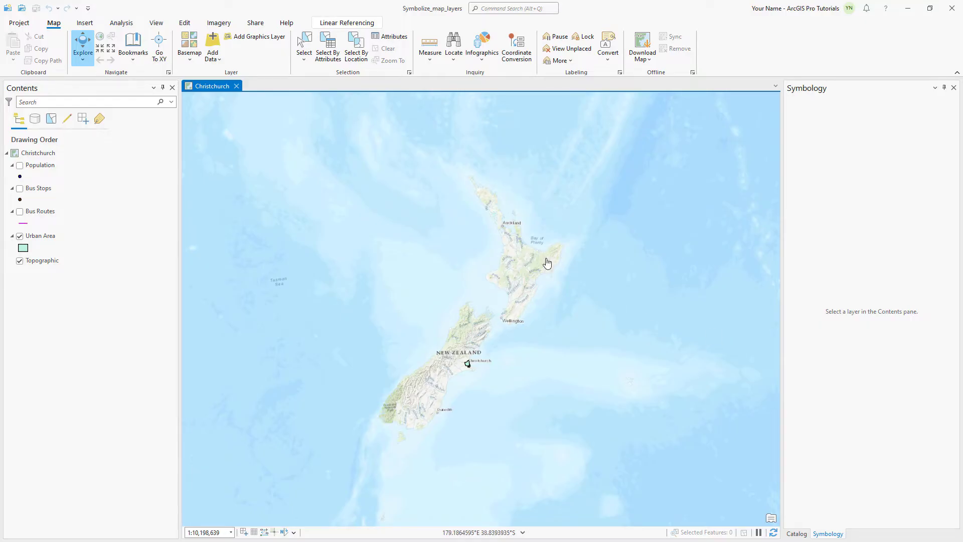
Step: Zoom to the Christchurch Urban bookmark and reset panes to the default mapping layout
{"action": "left_click", "coordinate": [133, 53]}
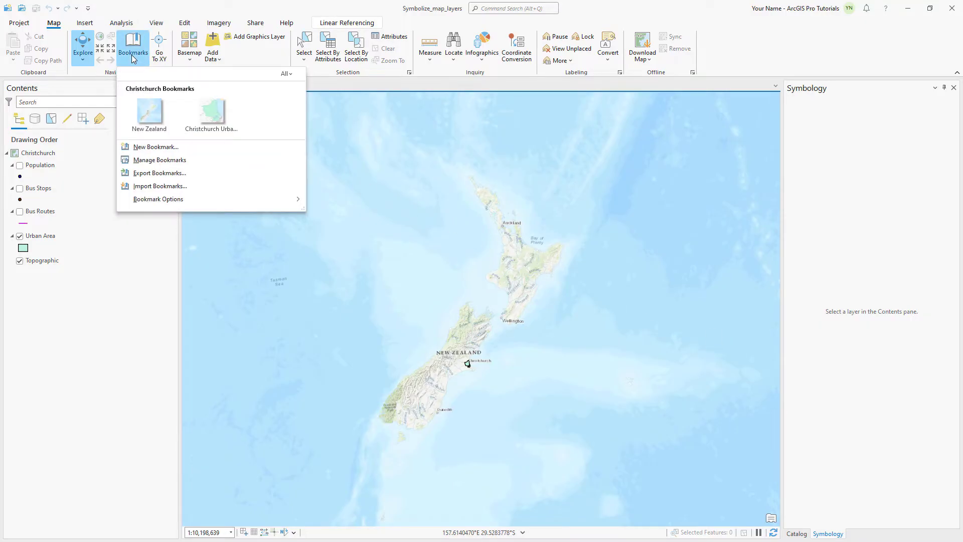
{"action": "left_click", "coordinate": [213, 119]}
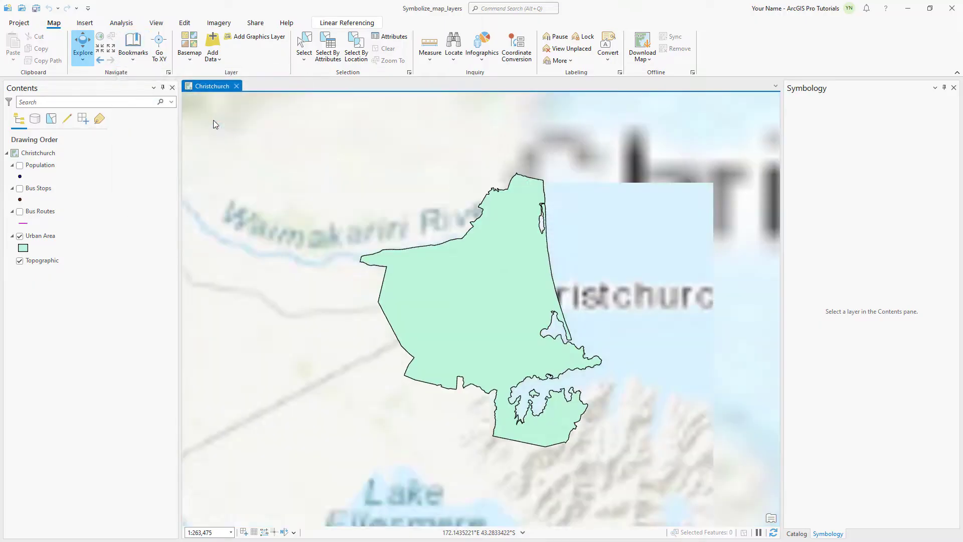
{"action": "left_click", "coordinate": [157, 24]}
{"action": "left_click", "coordinate": [130, 55]}
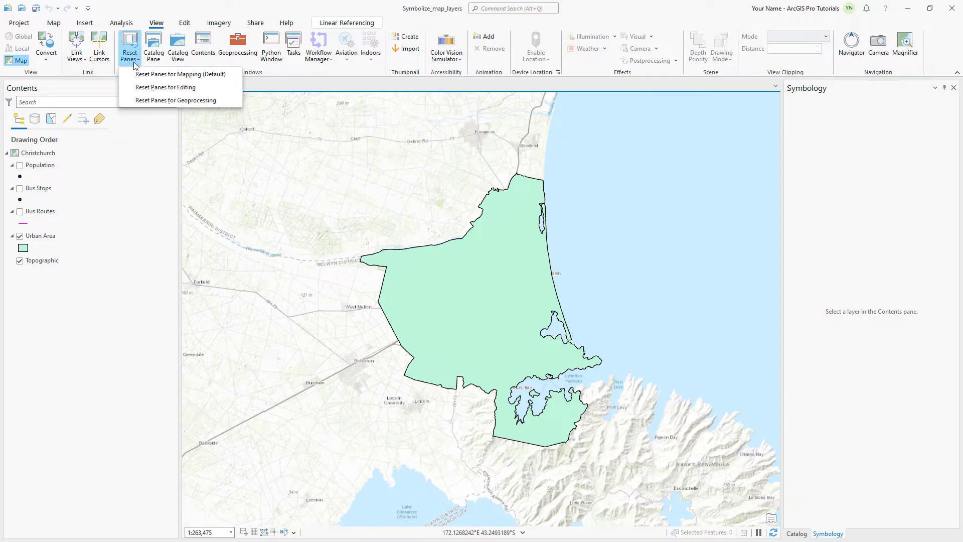
{"action": "left_click", "coordinate": [136, 74]}
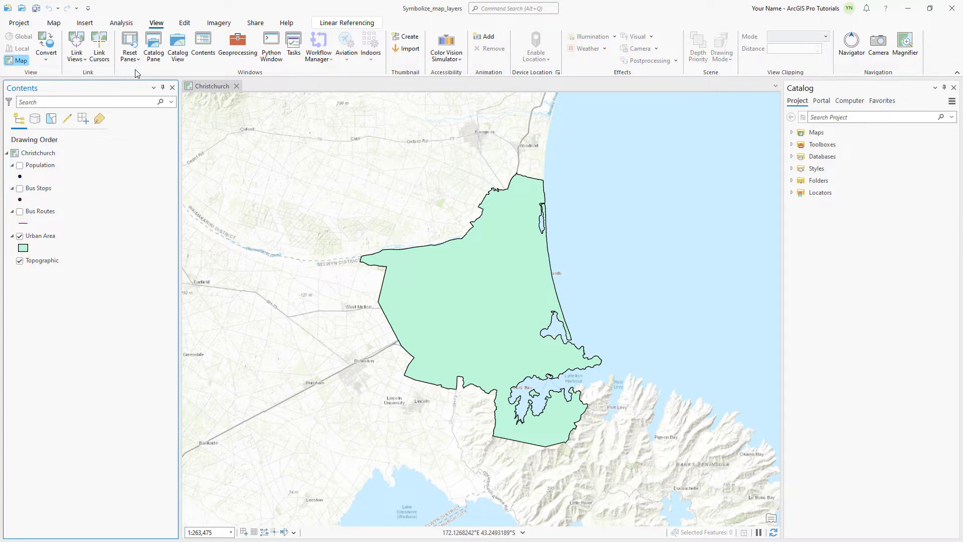
Step: Replace Urban Area's green fill with the project style's grey Extent Transparent symbol
{"action": "left_click", "coordinate": [69, 236]}
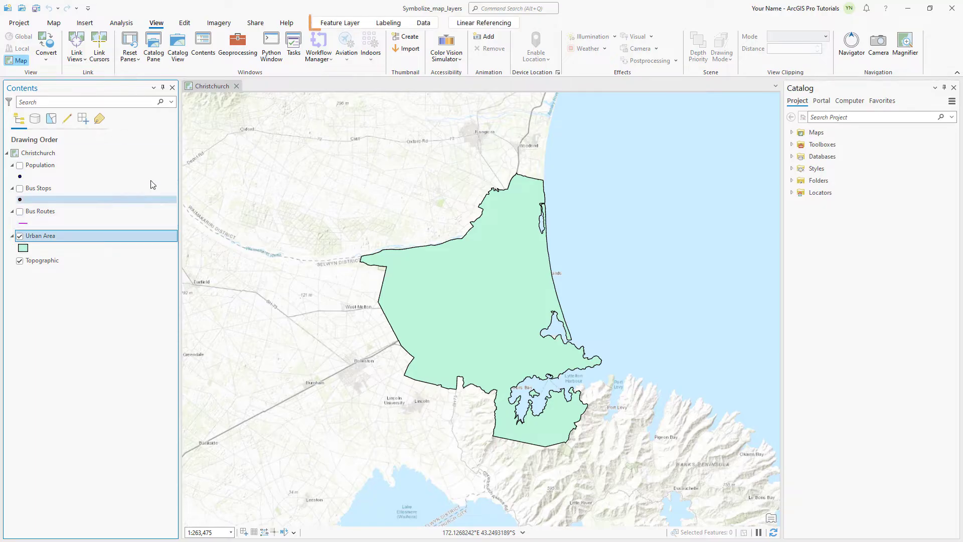
{"action": "left_click", "coordinate": [336, 24]}
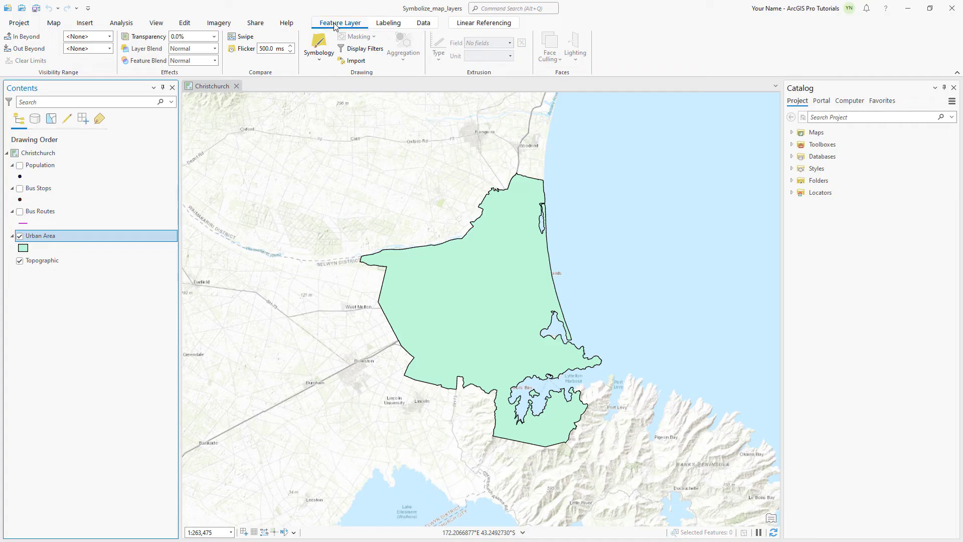
{"action": "left_click", "coordinate": [320, 42]}
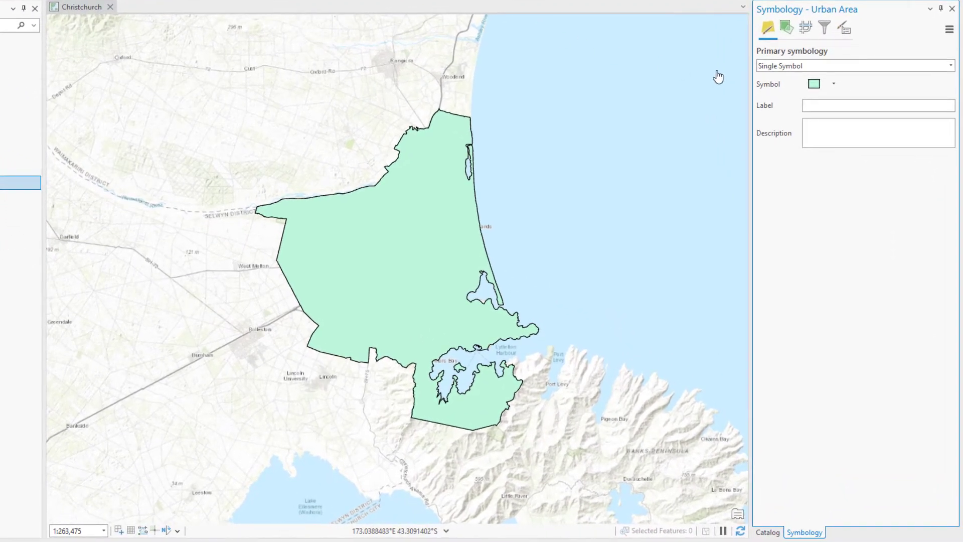
{"action": "left_click", "coordinate": [814, 85]}
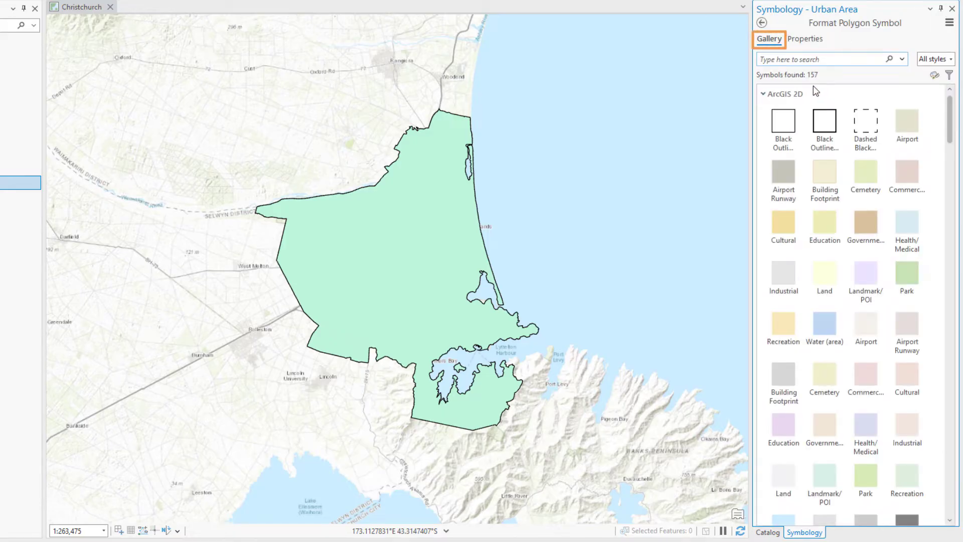
{"action": "left_click", "coordinate": [952, 60]}
{"action": "left_click", "coordinate": [951, 81]}
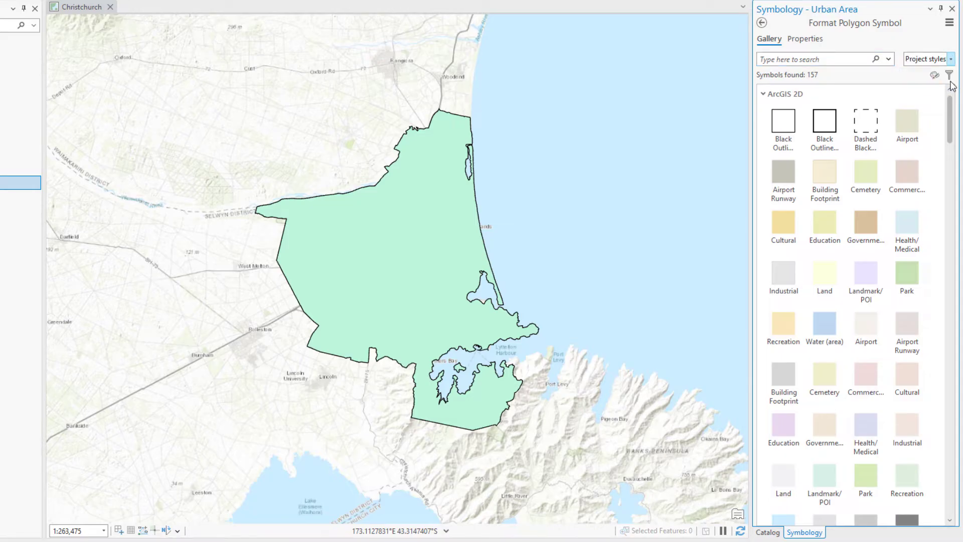
{"action": "left_click", "coordinate": [865, 57]}
{"action": "type", "text": "extent transparent"}
{"action": "key", "text": "Return"}
{"action": "left_click", "coordinate": [902, 121]}
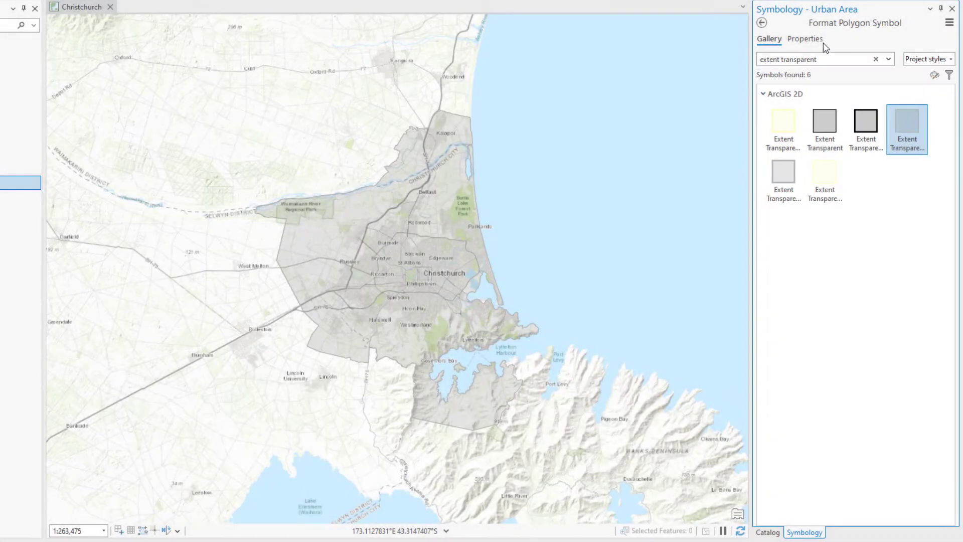
Step: Add a Donut effect to the Urban Area symbol's fill layer
{"action": "left_click", "coordinate": [820, 40]}
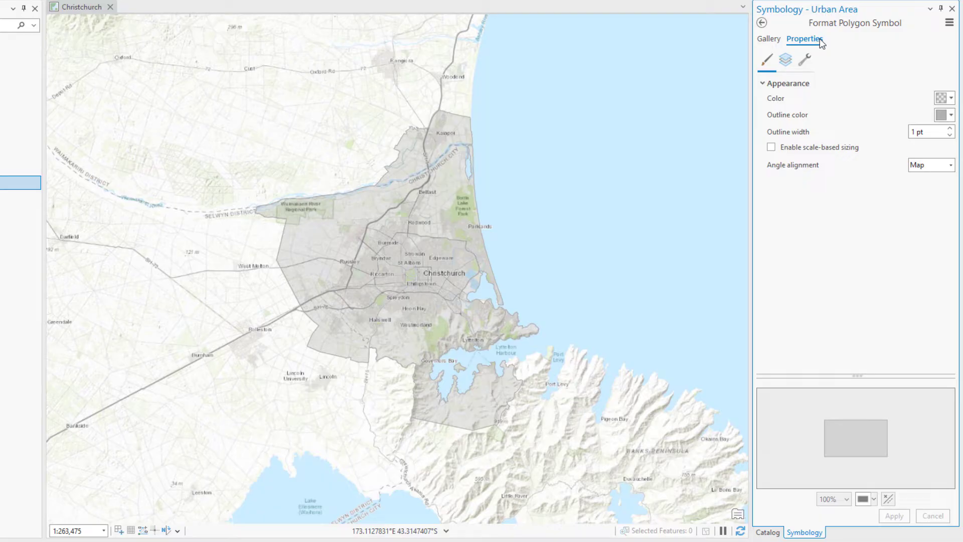
{"action": "left_click", "coordinate": [806, 62]}
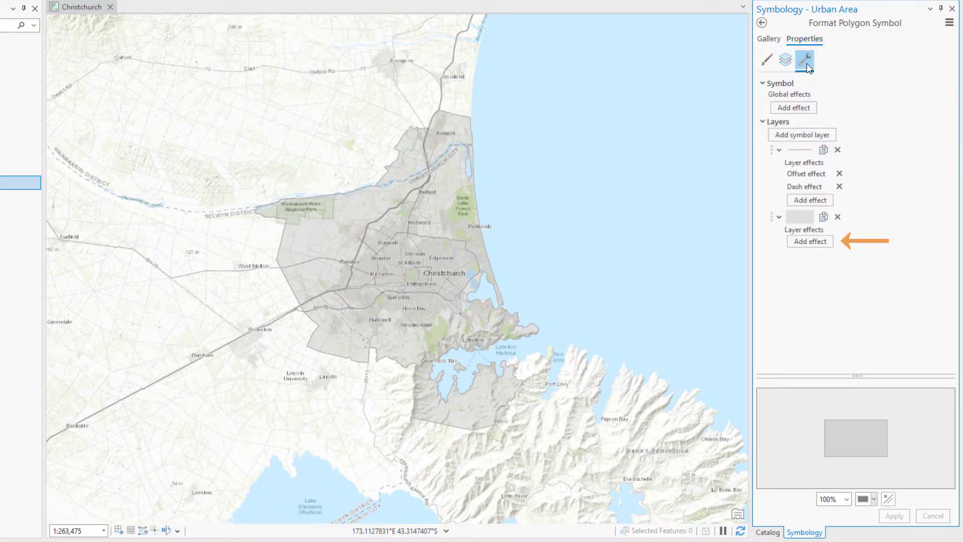
{"action": "left_click", "coordinate": [812, 241]}
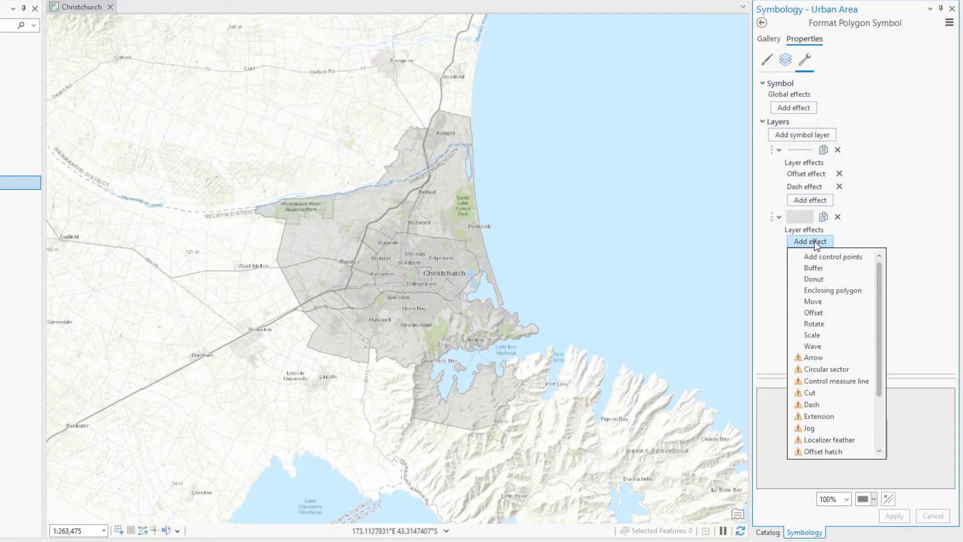
{"action": "left_click", "coordinate": [833, 278]}
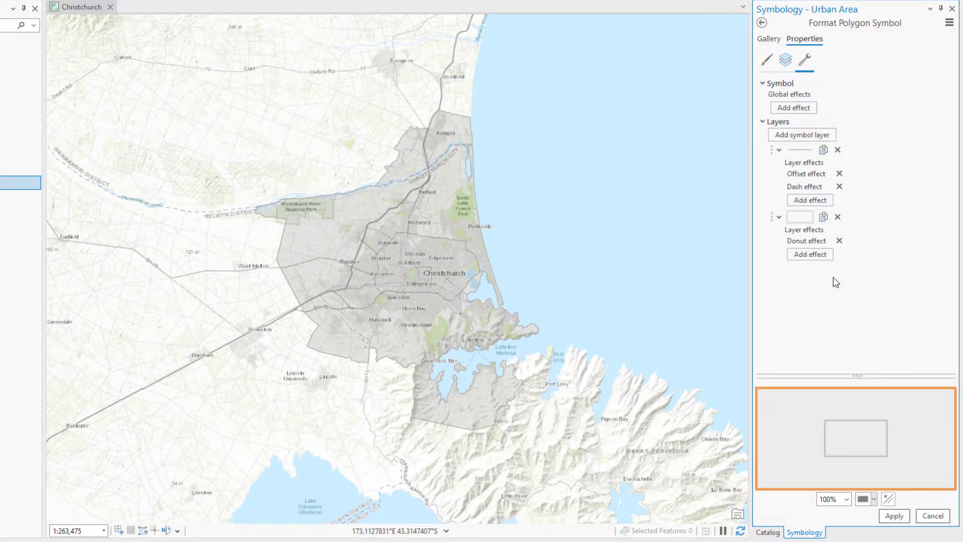
Step: Set the donut width to 6 pt and apply the symbol
{"action": "left_click", "coordinate": [788, 67]}
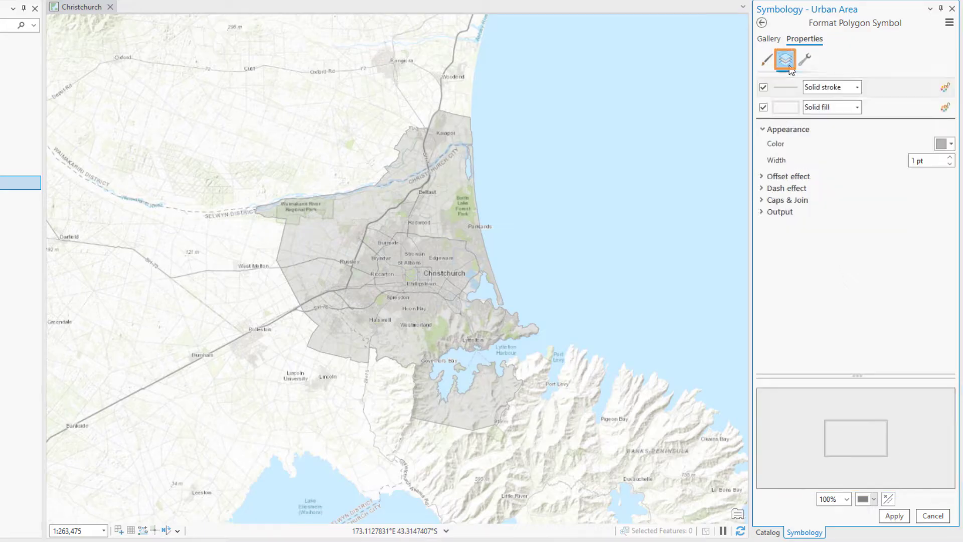
{"action": "left_click", "coordinate": [787, 107]}
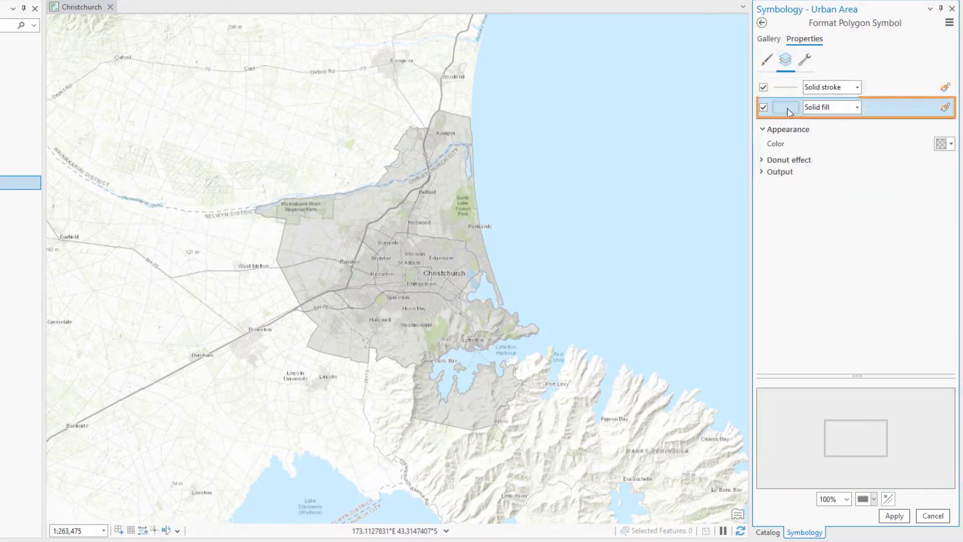
{"action": "left_click", "coordinate": [762, 160]}
{"action": "double_click", "coordinate": [908, 175]}
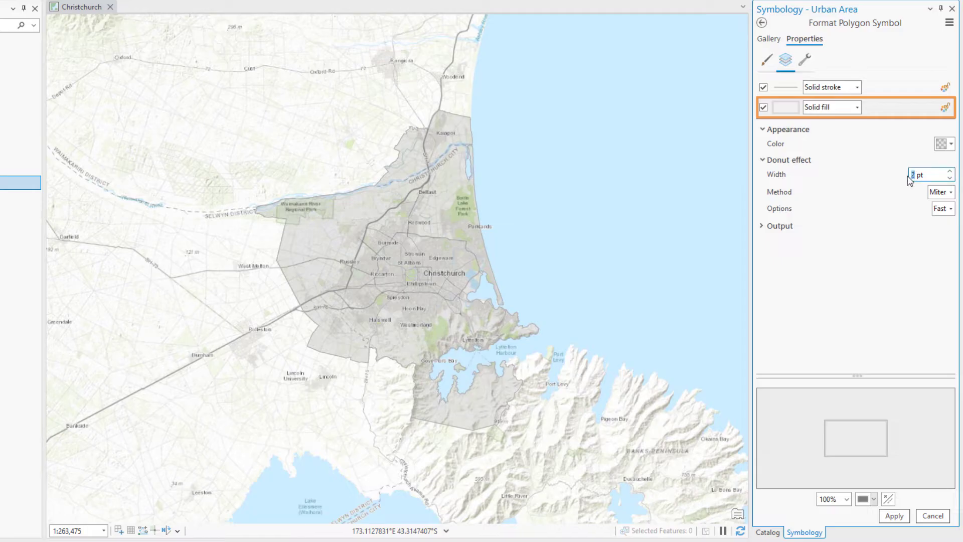
{"action": "type", "text": "6"}
{"action": "key", "text": "Return"}
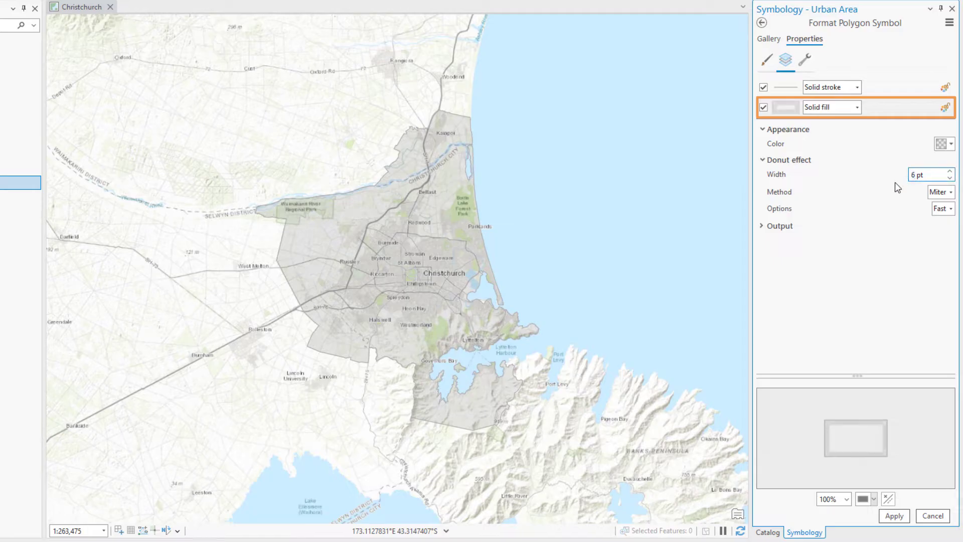
{"action": "left_click", "coordinate": [894, 516]}
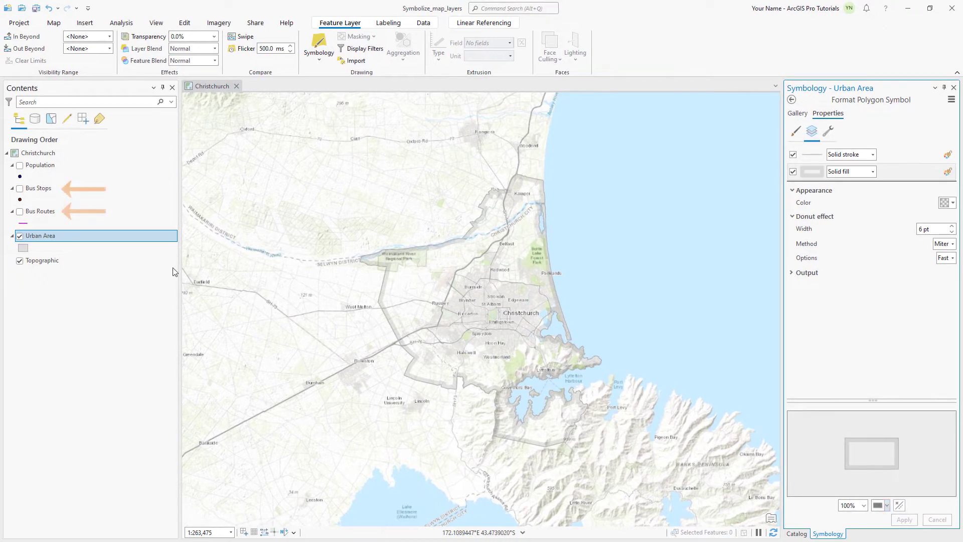
Step: Turn on Bus Routes and Bus Stops, switch to Light Gray Canvas, and remove Light Gray Reference
{"action": "left_click", "coordinate": [20, 211]}
{"action": "left_click", "coordinate": [20, 190]}
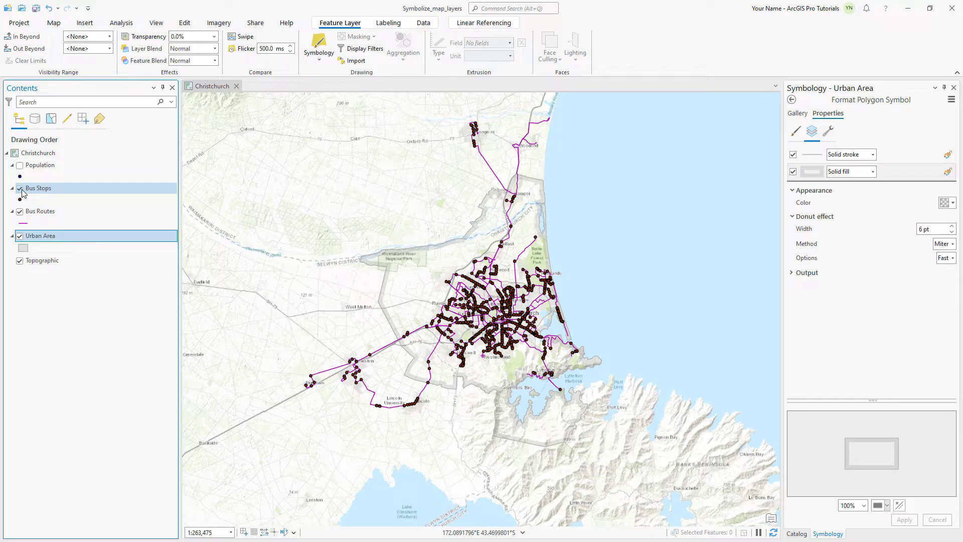
{"action": "left_click", "coordinate": [60, 25]}
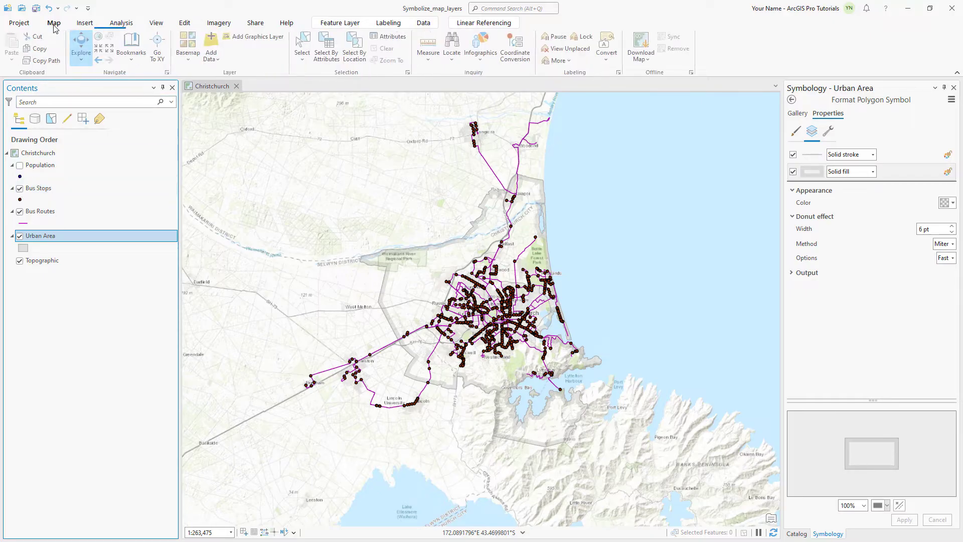
{"action": "left_click", "coordinate": [188, 45]}
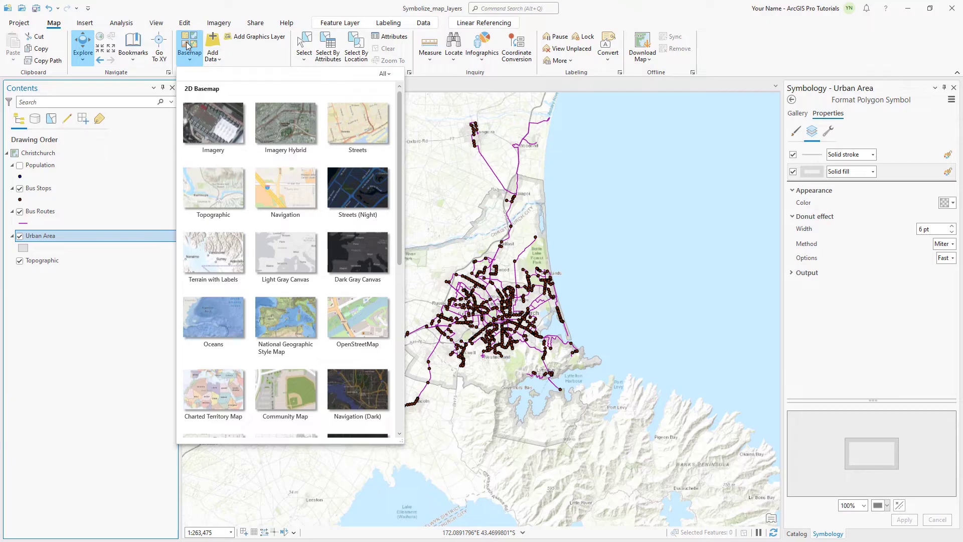
{"action": "left_click", "coordinate": [275, 254]}
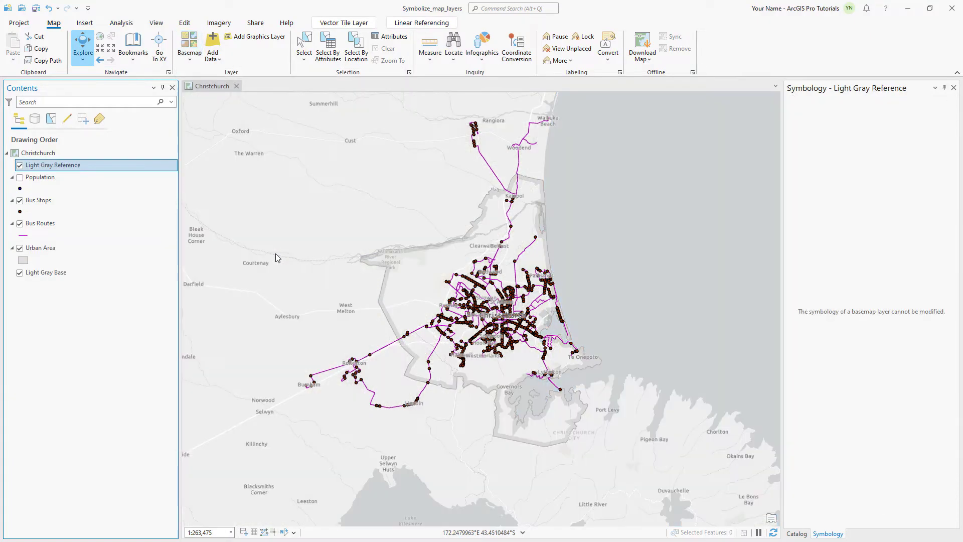
{"action": "right_click", "coordinate": [114, 166]}
{"action": "left_click", "coordinate": [140, 186]}
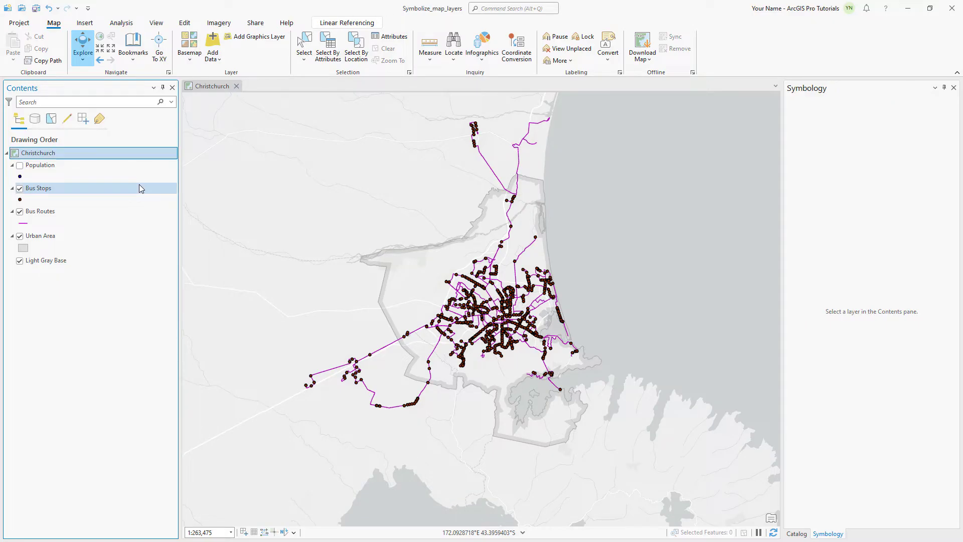
Step: Search the symbol gallery for 'bus' and pick the third Bus Station symbol for Bus Stops
{"action": "left_click", "coordinate": [140, 185]}
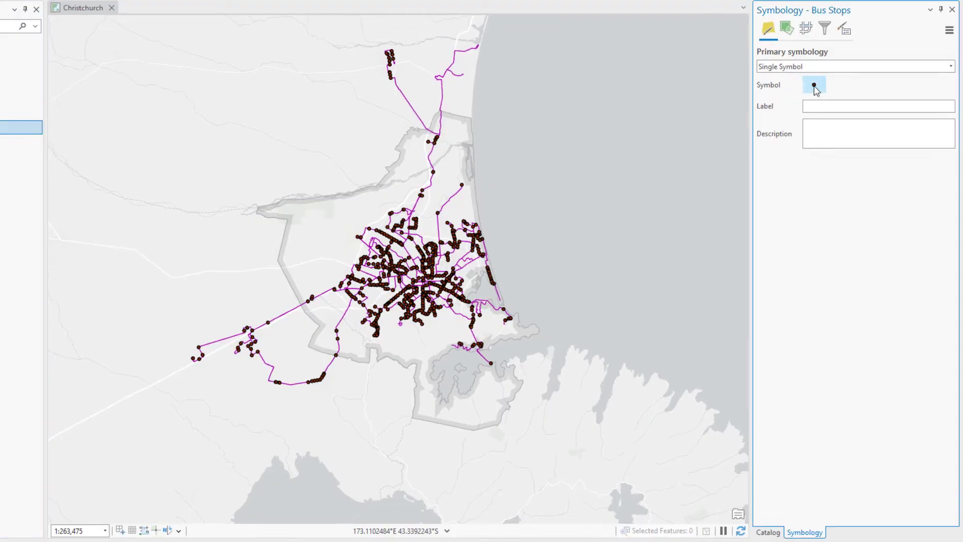
{"action": "left_click", "coordinate": [814, 86]}
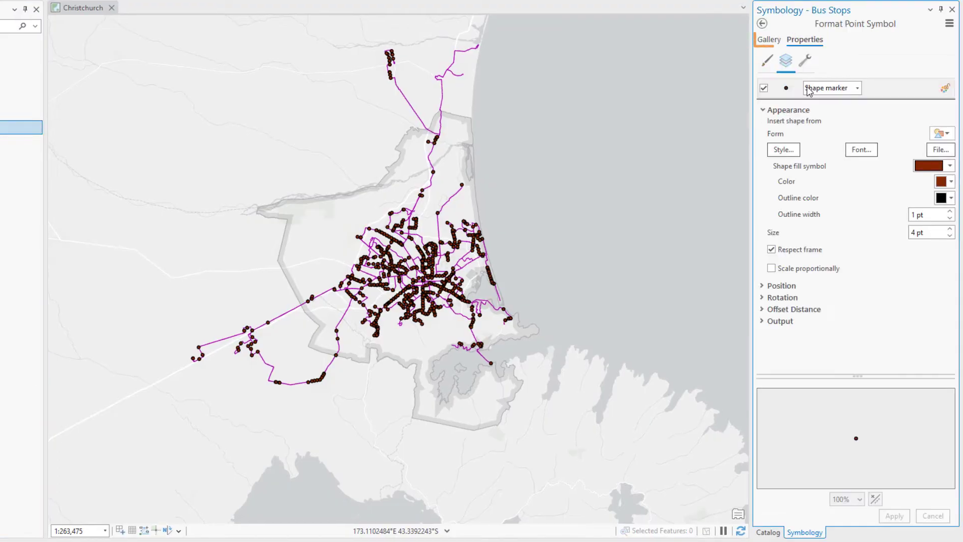
{"action": "left_click", "coordinate": [776, 44]}
{"action": "type", "text": "bus"}
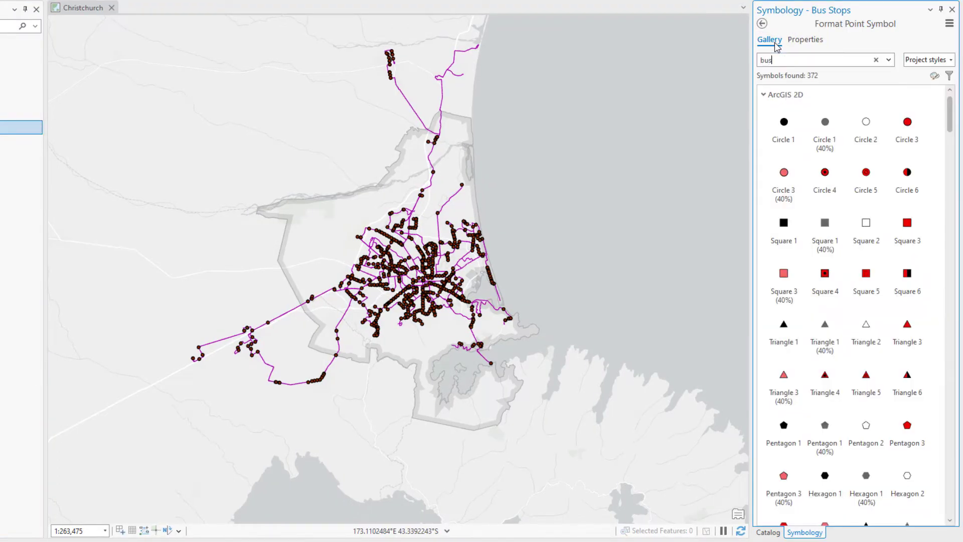
{"action": "key", "text": "Return"}
{"action": "left_click", "coordinate": [865, 123]}
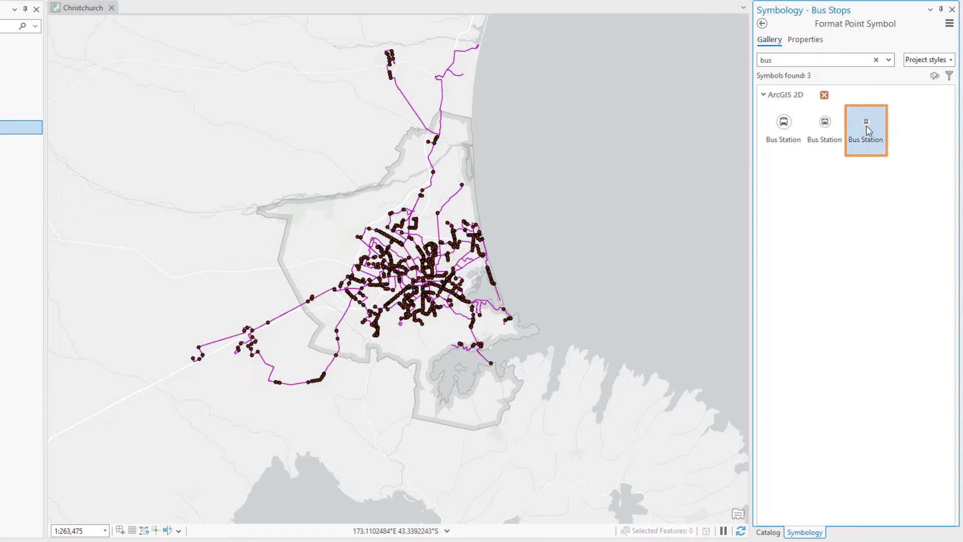
Step: Make the Bus Station symbol maroon at 8 pt and apply it
{"action": "left_click", "coordinate": [808, 40]}
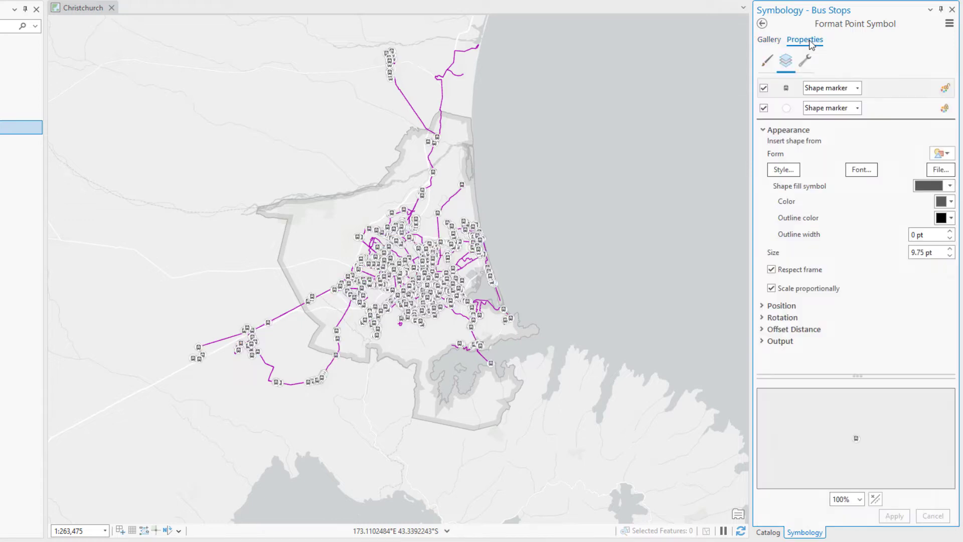
{"action": "left_click", "coordinate": [766, 61]}
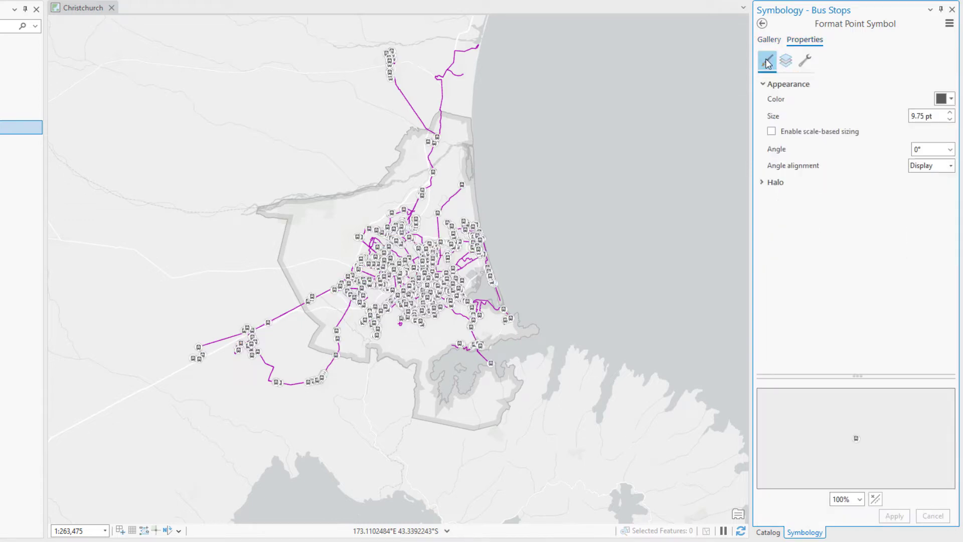
{"action": "left_click", "coordinate": [949, 101]}
{"action": "left_click", "coordinate": [943, 244]}
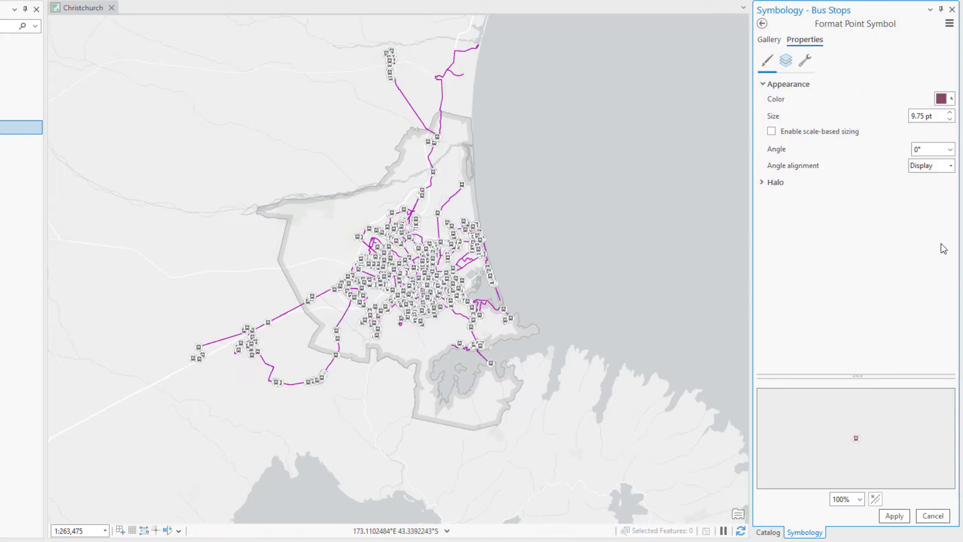
{"action": "double_click", "coordinate": [925, 116]}
{"action": "type", "text": "8"}
{"action": "key", "text": "Return"}
{"action": "left_click", "coordinate": [894, 515]}
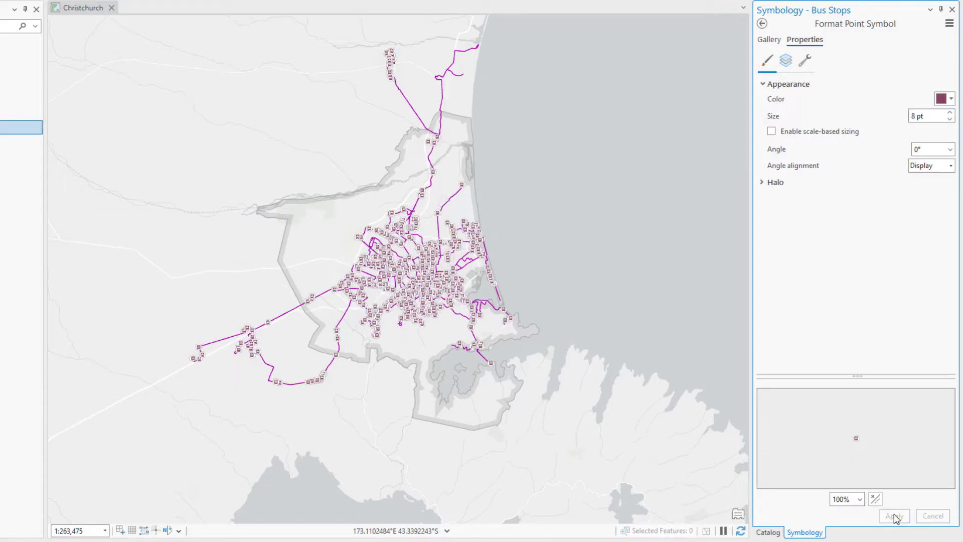
Step: Give the circular background marker a maroon outline and apply it
{"action": "left_click", "coordinate": [859, 499]}
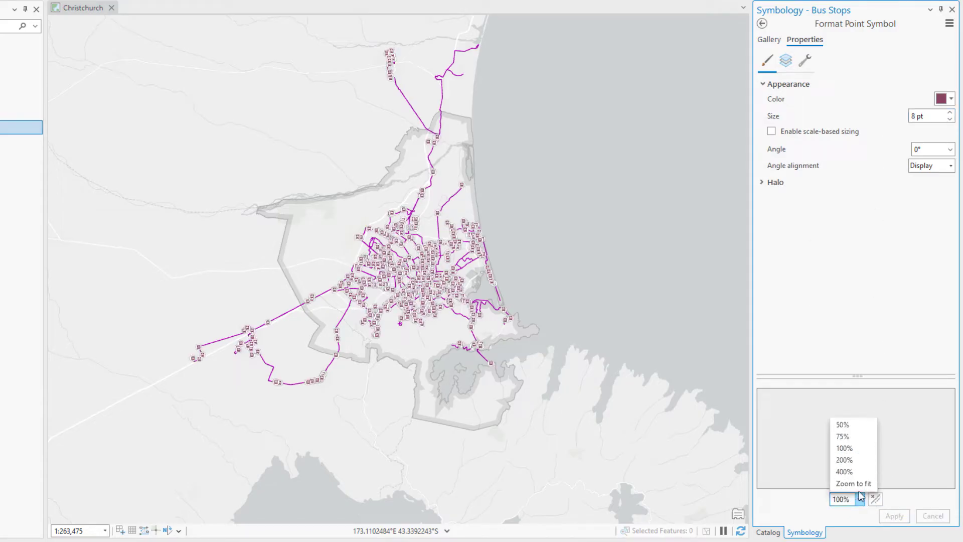
{"action": "left_click", "coordinate": [860, 490]}
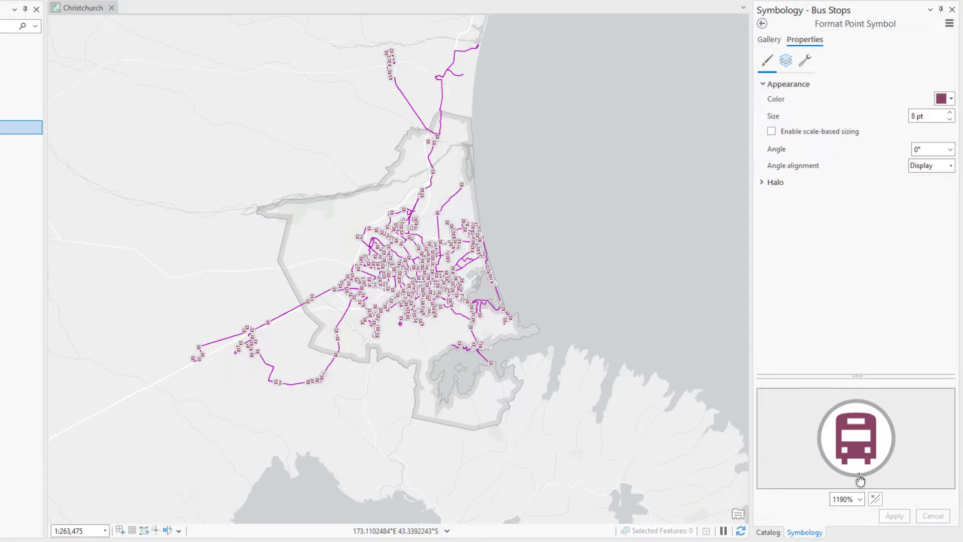
{"action": "left_click", "coordinate": [785, 64]}
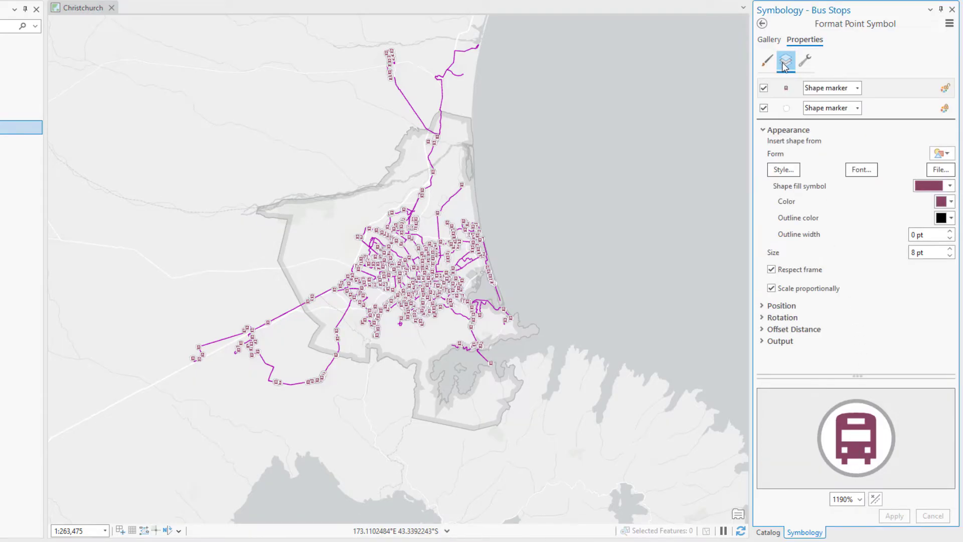
{"action": "left_click", "coordinate": [795, 109]}
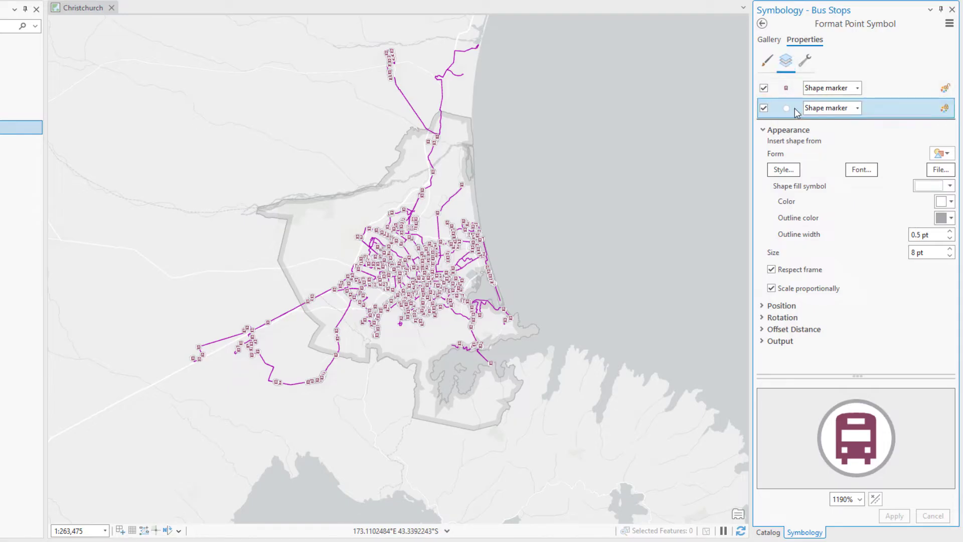
{"action": "left_click", "coordinate": [942, 217]}
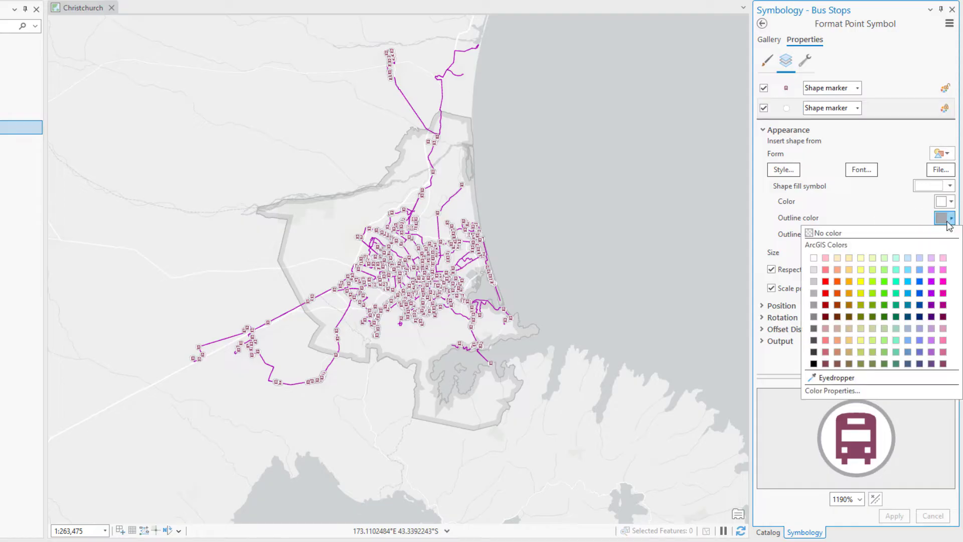
{"action": "left_click", "coordinate": [943, 363]}
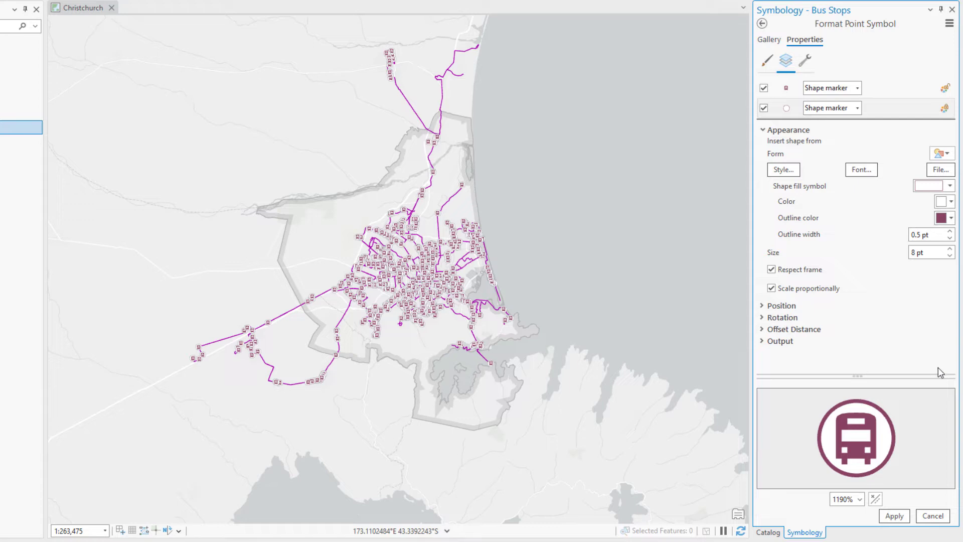
{"action": "left_click", "coordinate": [895, 516]}
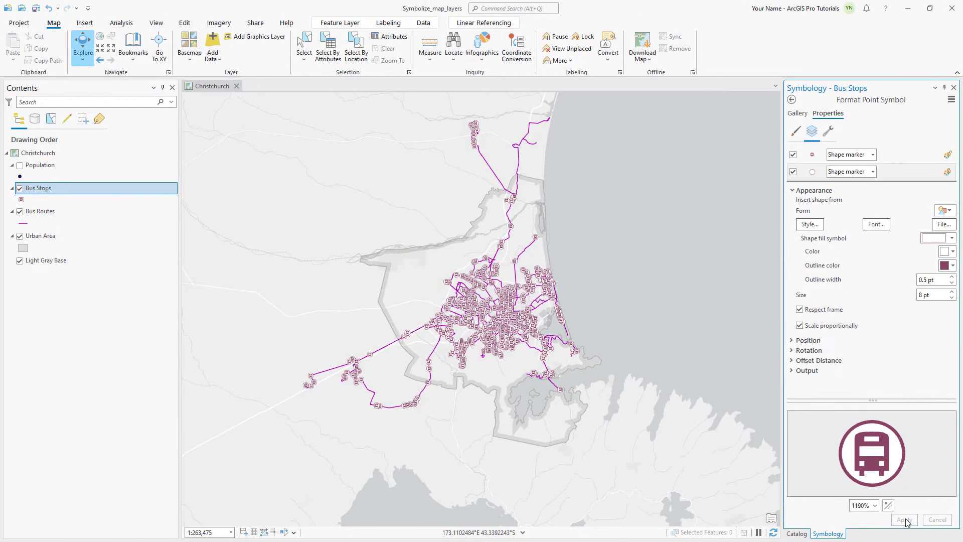
Step: Hide Bus Stops when the map is zoomed out beyond 1:24,000
{"action": "left_click", "coordinate": [354, 23]}
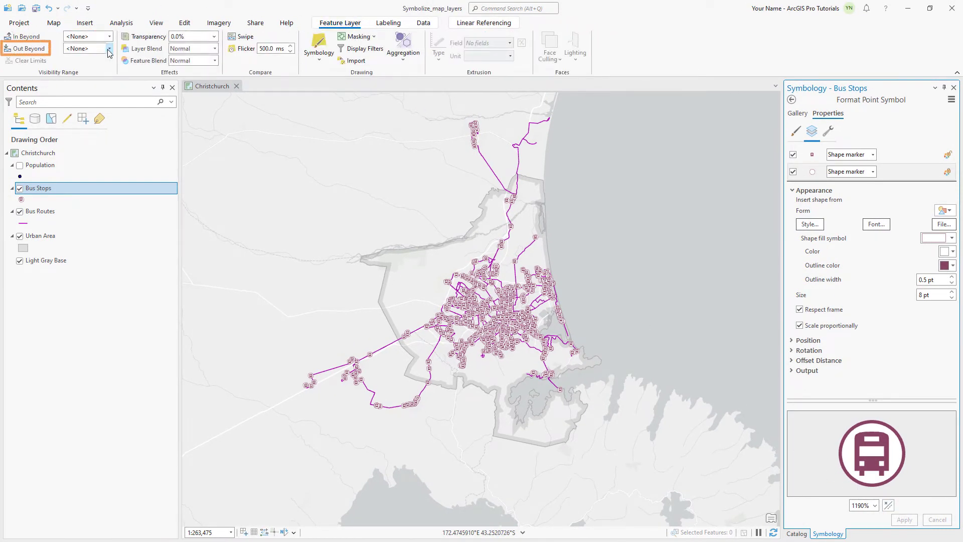
{"action": "left_click", "coordinate": [108, 49]}
{"action": "left_click", "coordinate": [77, 109]}
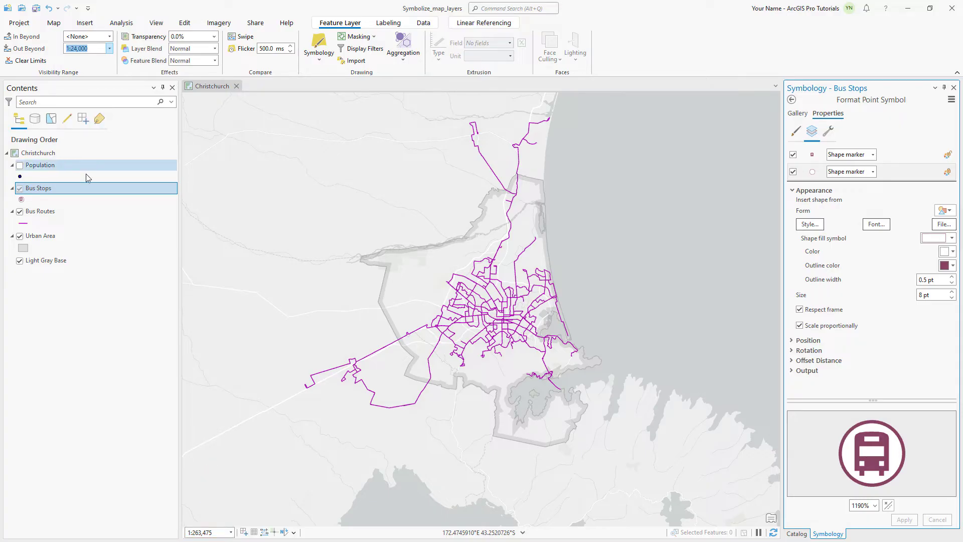
Step: Zoom in to make Bus Stops visible, then return to the previous extent
{"action": "right_click", "coordinate": [85, 188]}
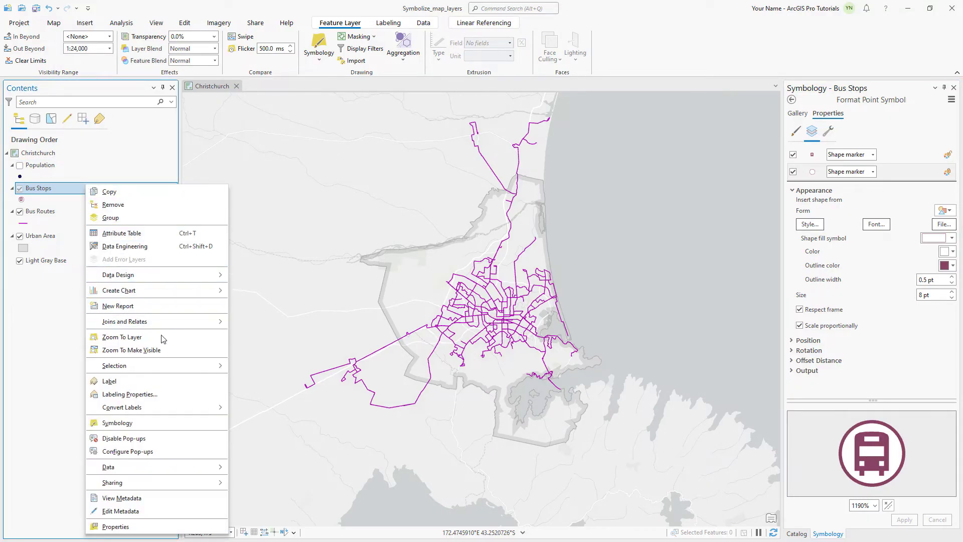
{"action": "left_click", "coordinate": [167, 351]}
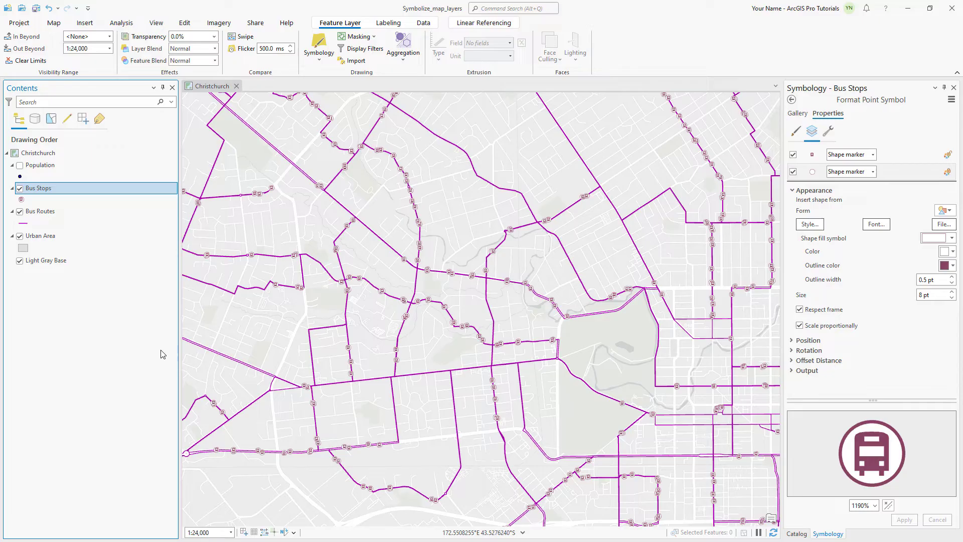
{"action": "left_click", "coordinate": [54, 24]}
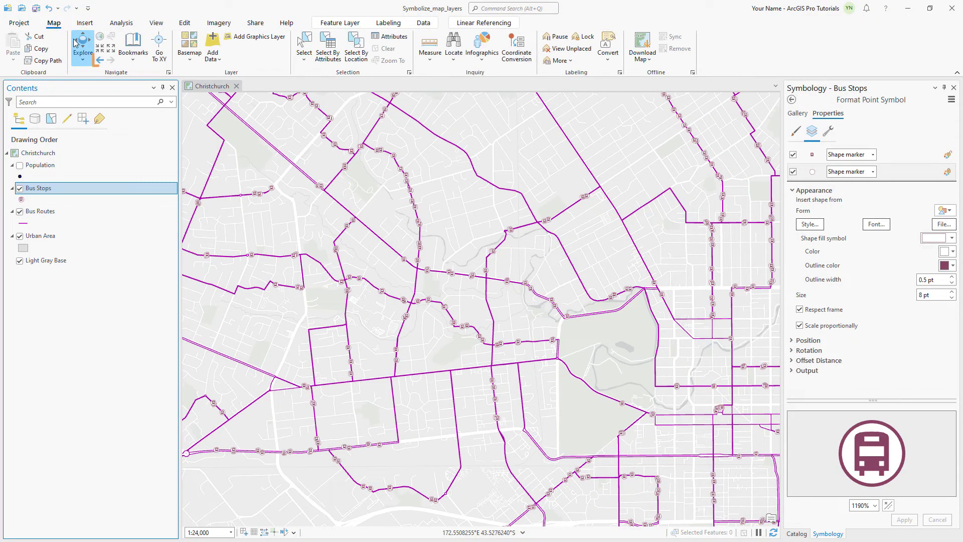
{"action": "left_click", "coordinate": [99, 60]}
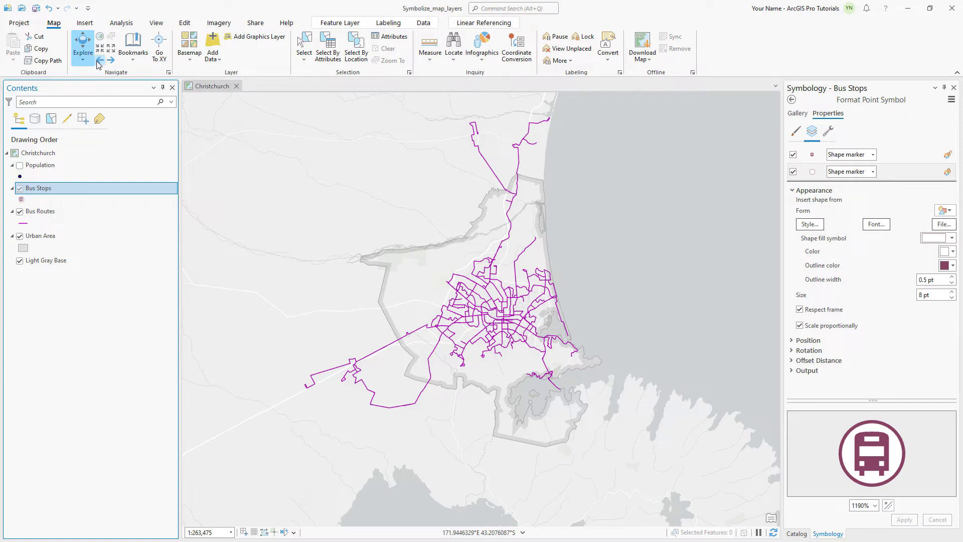
Step: Open the Bus Routes attribute table and chart route counts by Type
{"action": "right_click", "coordinate": [76, 210]}
{"action": "left_click", "coordinate": [111, 233]}
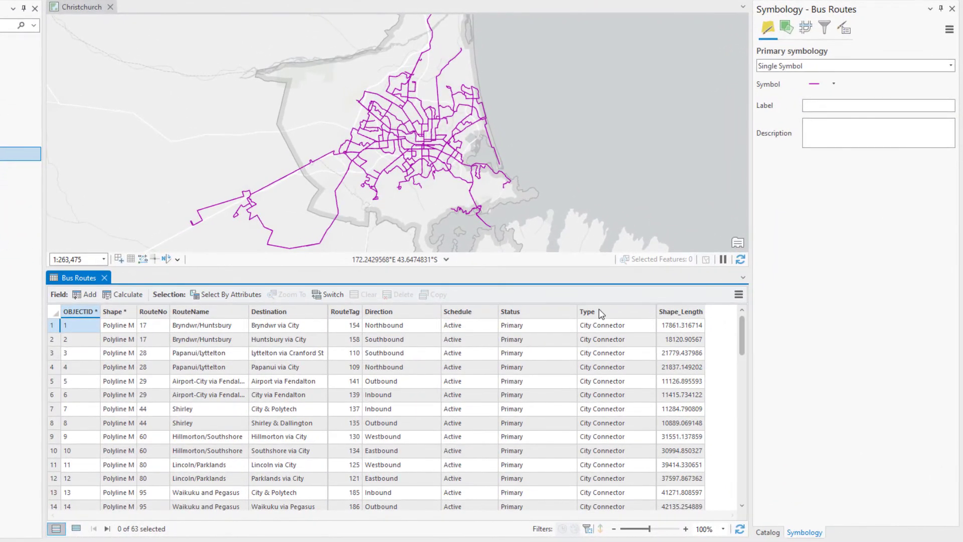
{"action": "right_click", "coordinate": [613, 320]}
{"action": "left_click", "coordinate": [647, 434]}
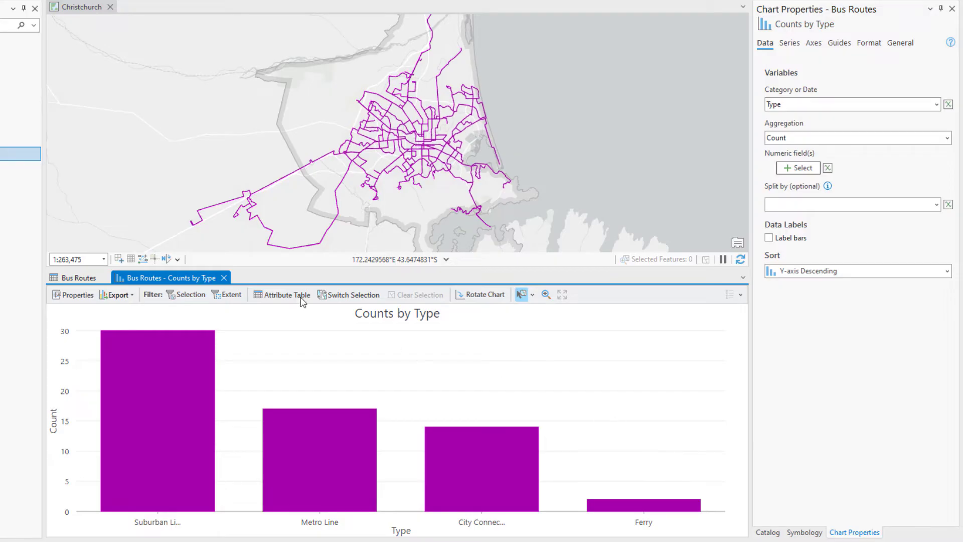
Step: Close the Counts by Type chart, the attribute table and the Chart Properties pane
{"action": "left_click", "coordinate": [223, 278]}
{"action": "left_click", "coordinate": [105, 276]}
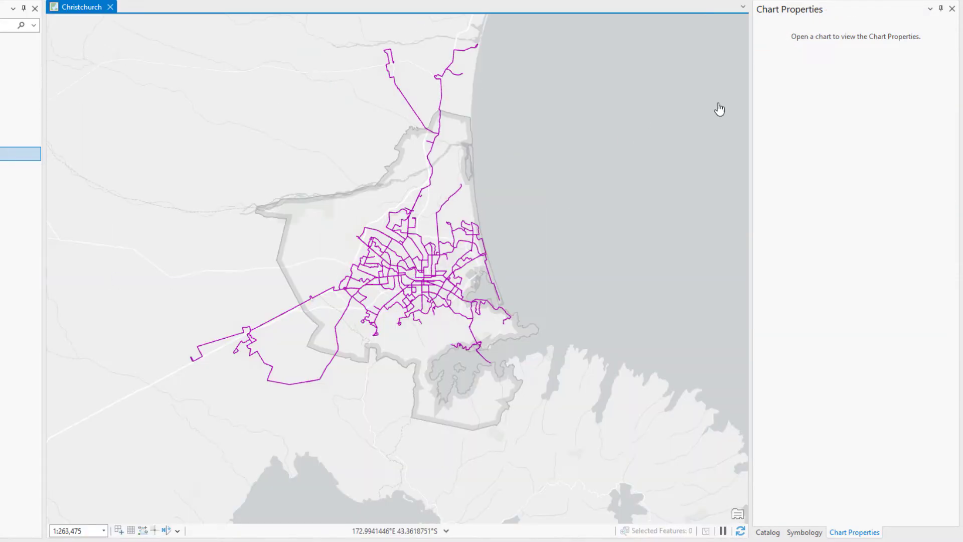
{"action": "left_click", "coordinate": [952, 9]}
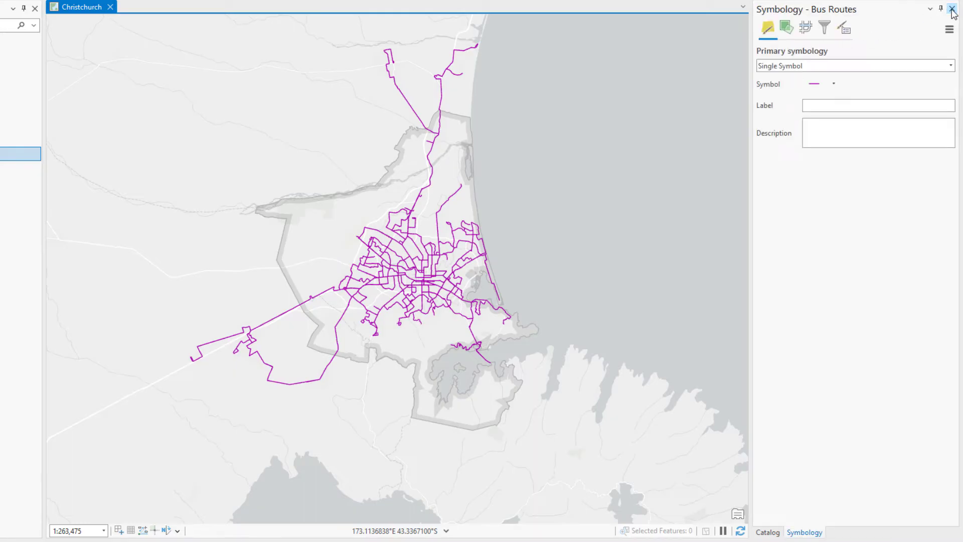
Step: Symbolize Bus Routes with Unique Values on the Type field
{"action": "left_click", "coordinate": [951, 66]}
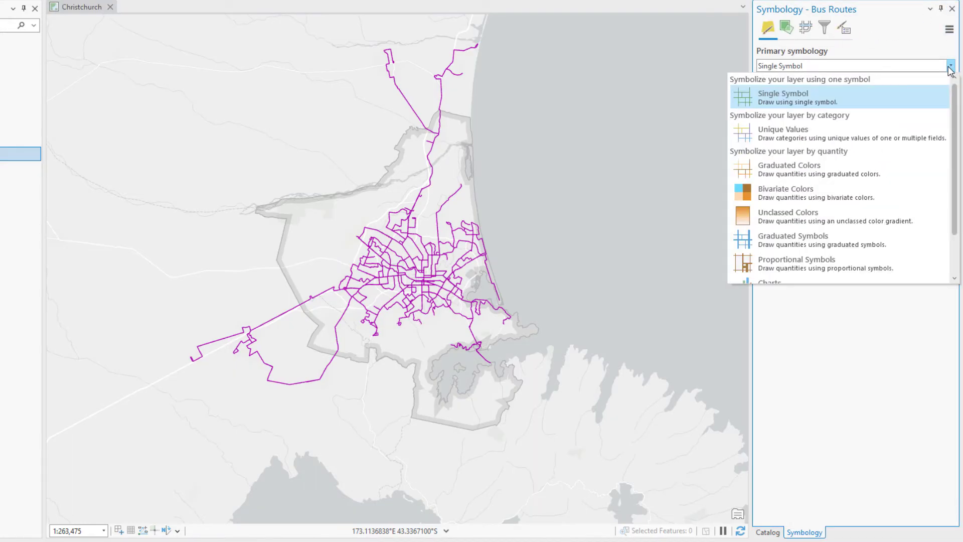
{"action": "left_click", "coordinate": [898, 133]}
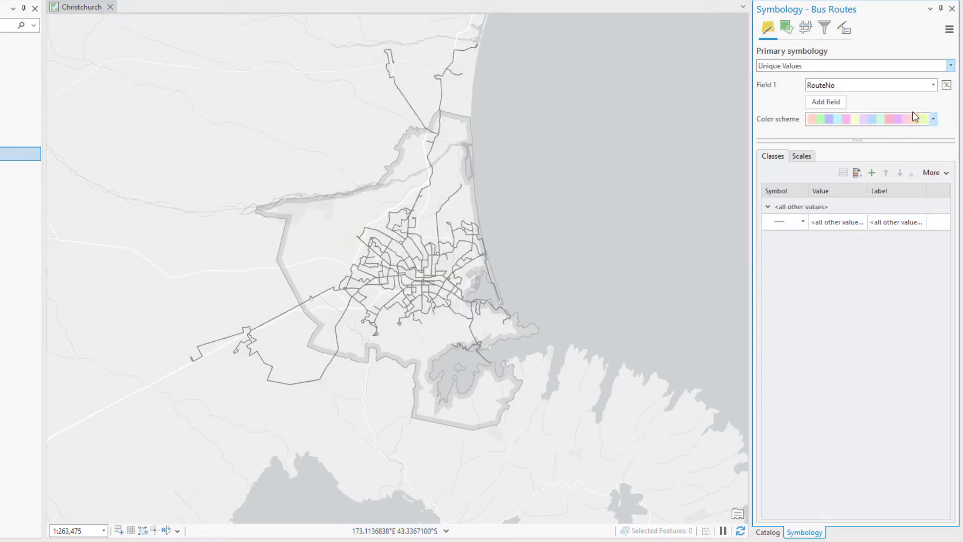
{"action": "left_click", "coordinate": [933, 85]}
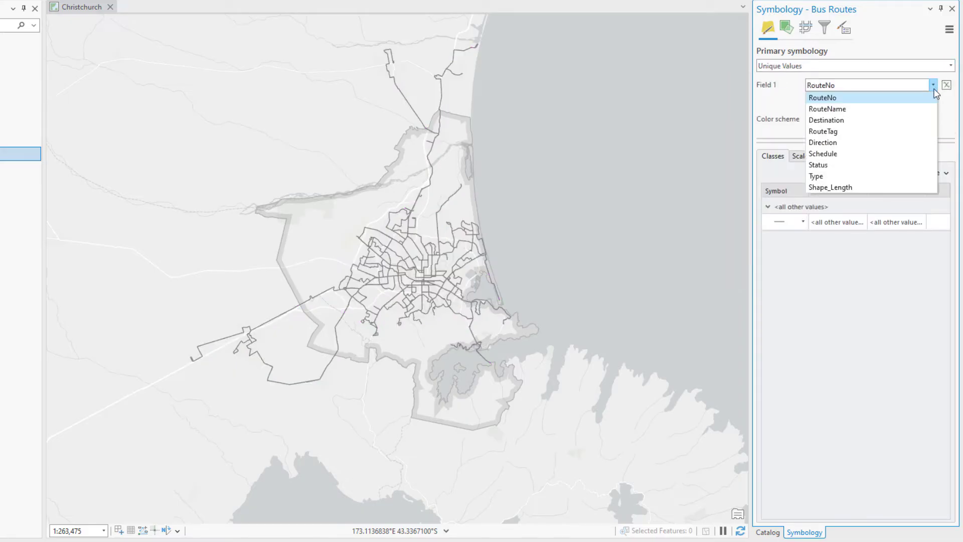
{"action": "left_click", "coordinate": [901, 175]}
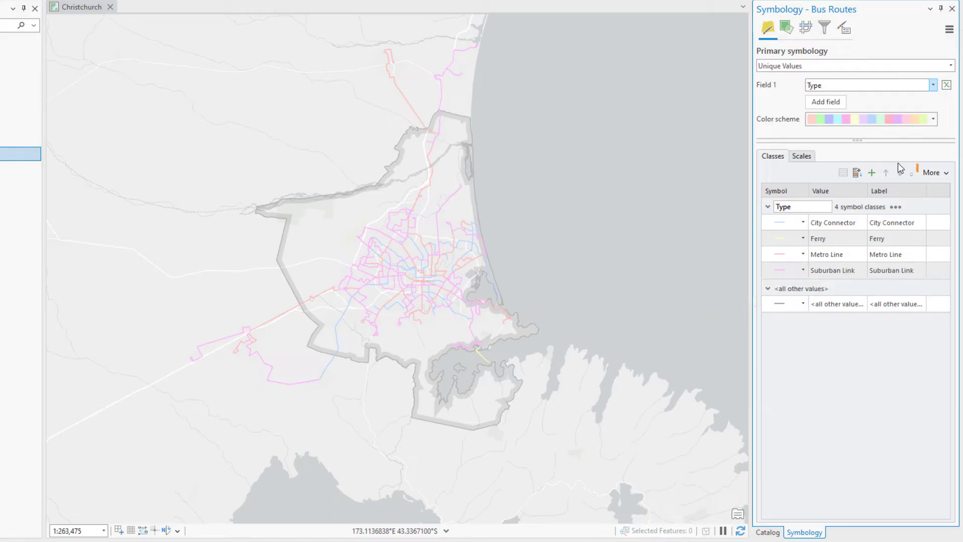
Step: Turn off Show all other values and format all four Type symbols together
{"action": "left_click", "coordinate": [934, 176]}
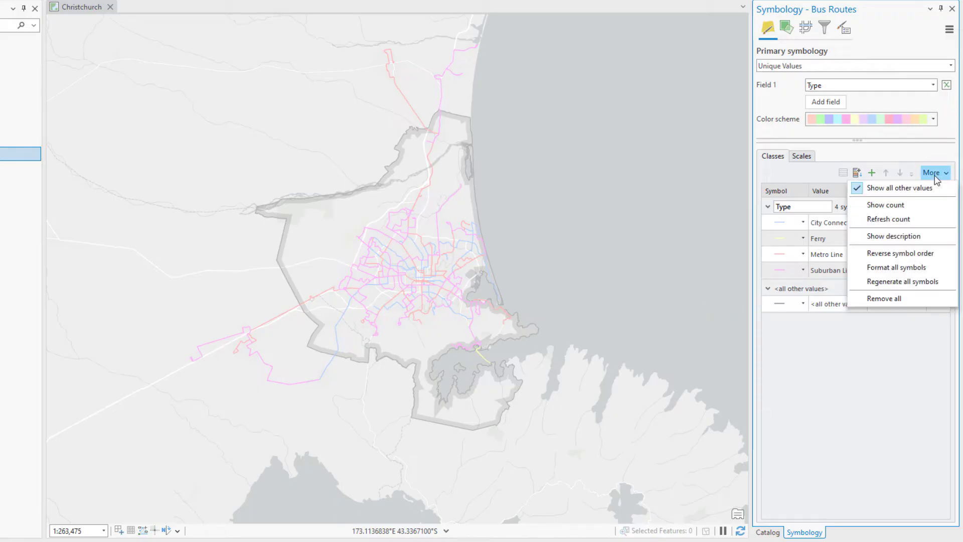
{"action": "left_click", "coordinate": [932, 187]}
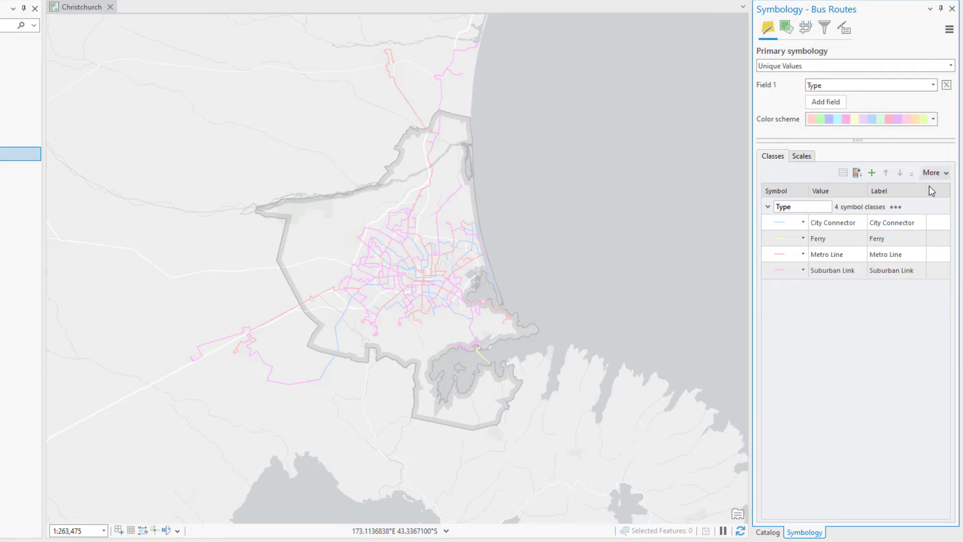
{"action": "left_click", "coordinate": [932, 174]}
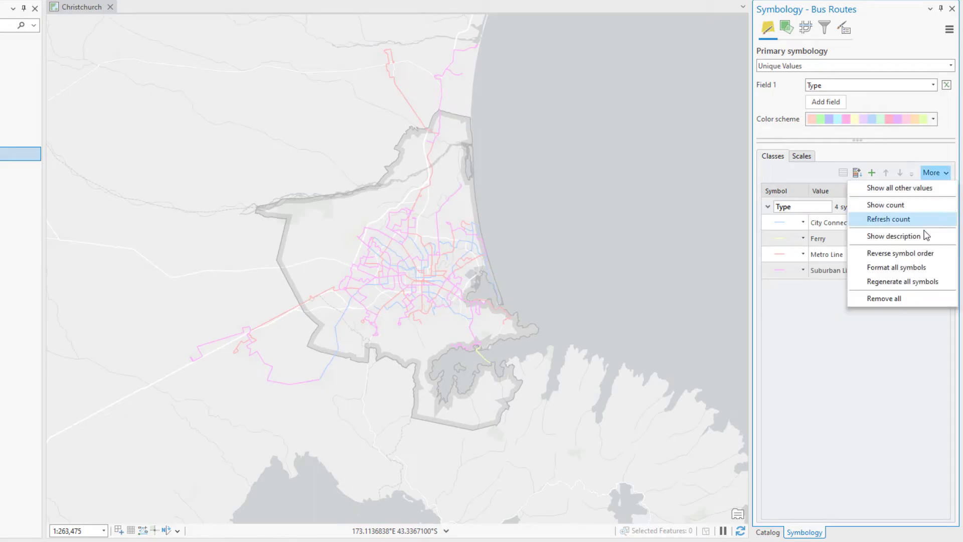
{"action": "left_click", "coordinate": [928, 266]}
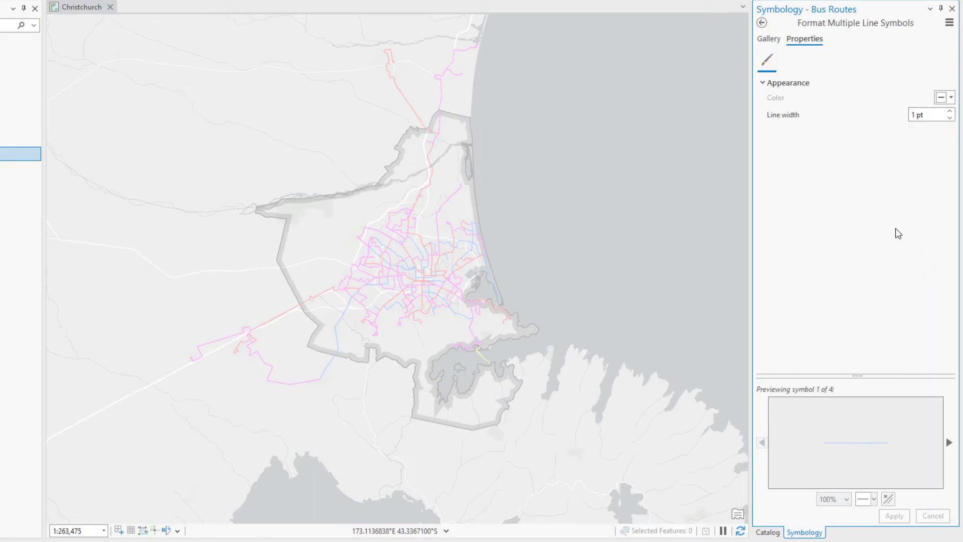
Step: Search the line gallery for 'minor road' and apply the Minor Road symbol to all classes
{"action": "left_click", "coordinate": [771, 40]}
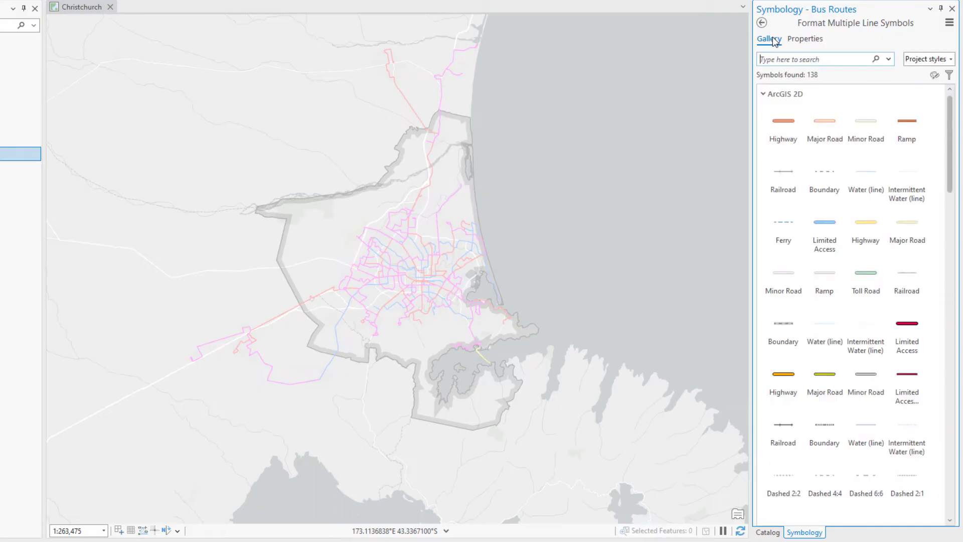
{"action": "left_click", "coordinate": [797, 60]}
{"action": "type", "text": "minor road"}
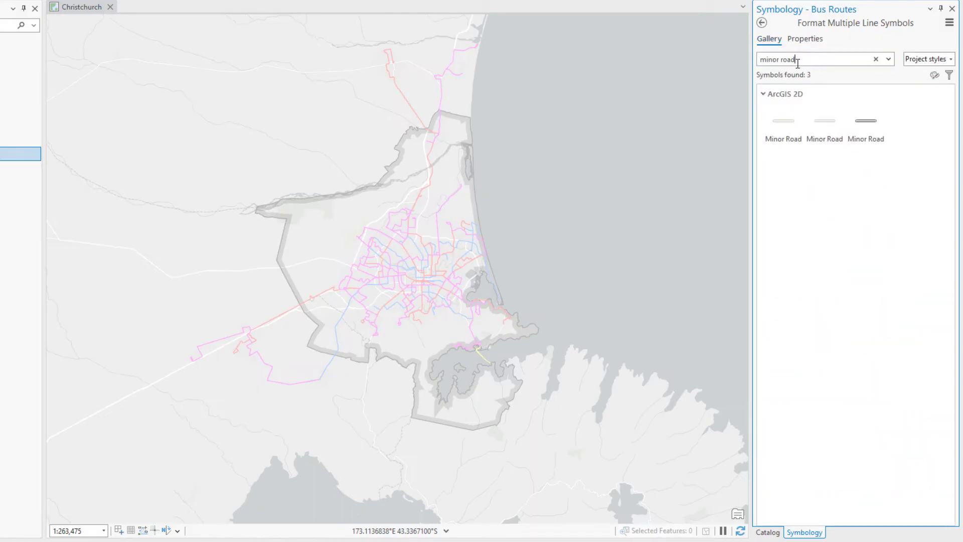
{"action": "left_click", "coordinate": [871, 125]}
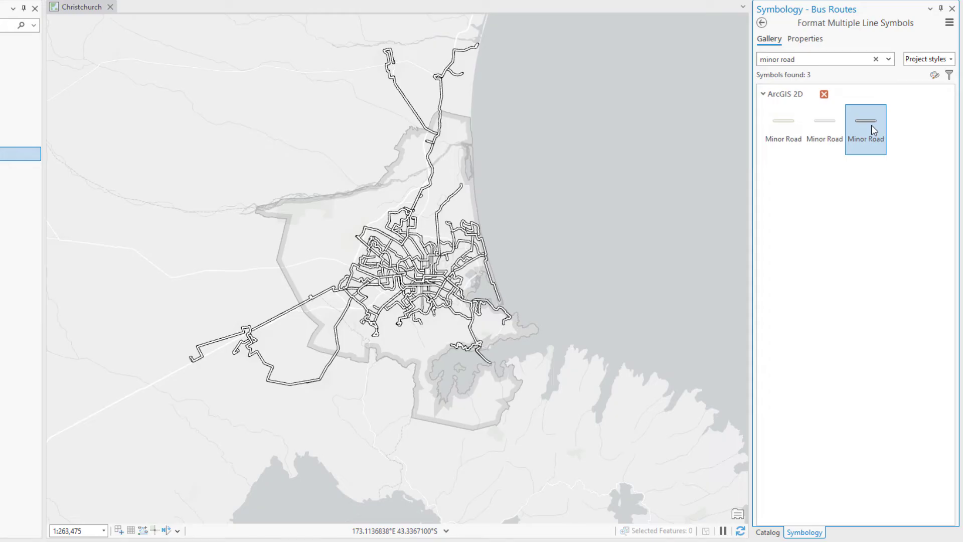
Step: In the Color scheme list, turn on Show names to display the scheme names
{"action": "left_click", "coordinate": [761, 23]}
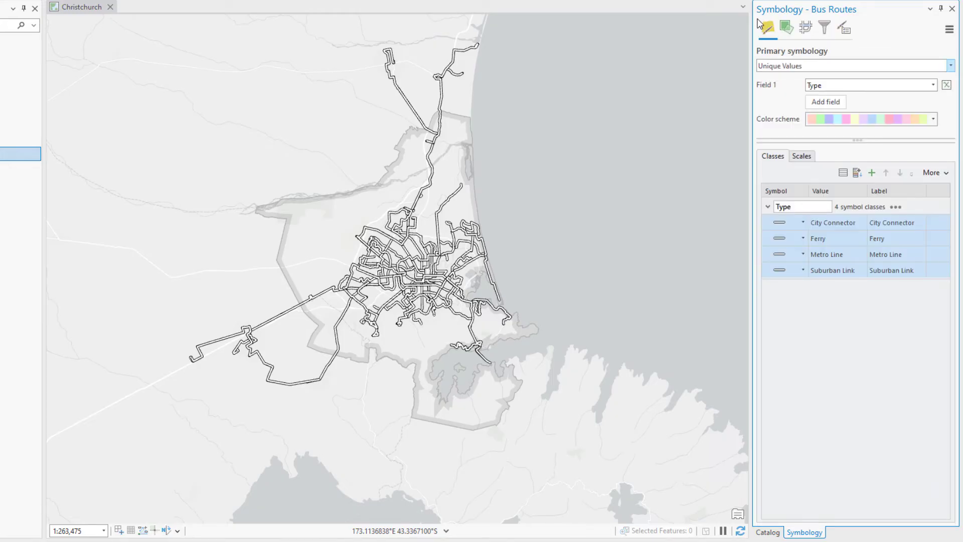
{"action": "left_click", "coordinate": [932, 120]}
{"action": "left_click", "coordinate": [812, 314]}
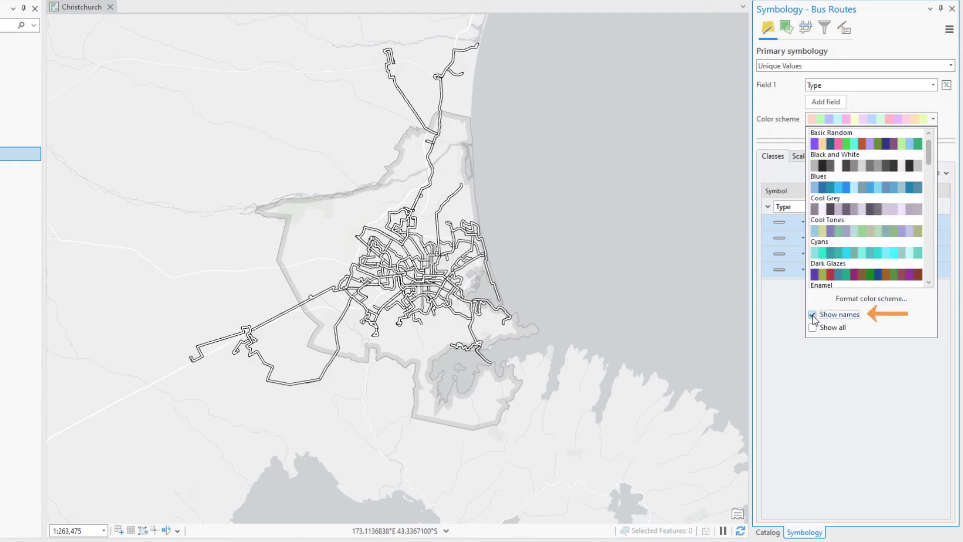
{"action": "left_click_drag", "start_coordinate": [929, 156], "coordinate": [925, 255]}
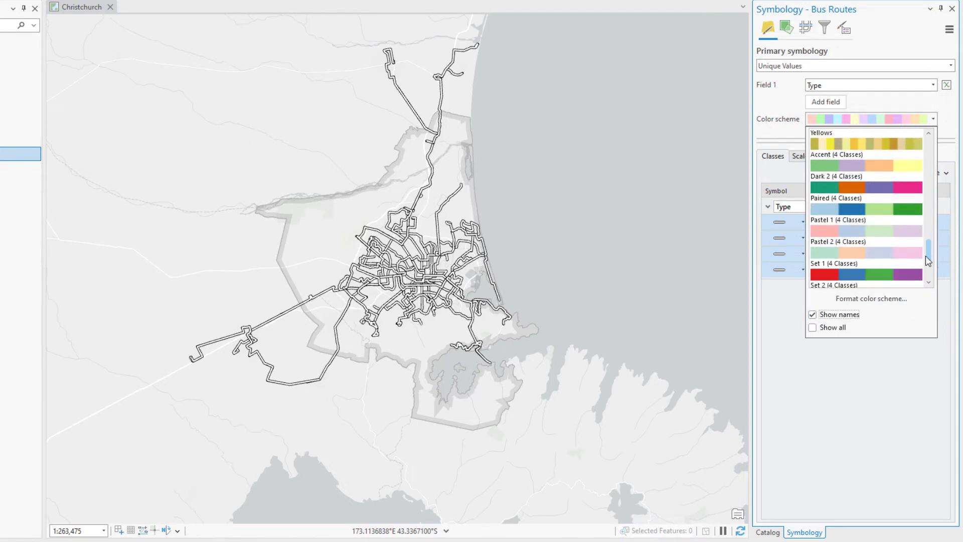
Step: Apply the Dark 2 colour scheme and give the Ferry class the dashed Ferry line style
{"action": "left_click", "coordinate": [888, 188]}
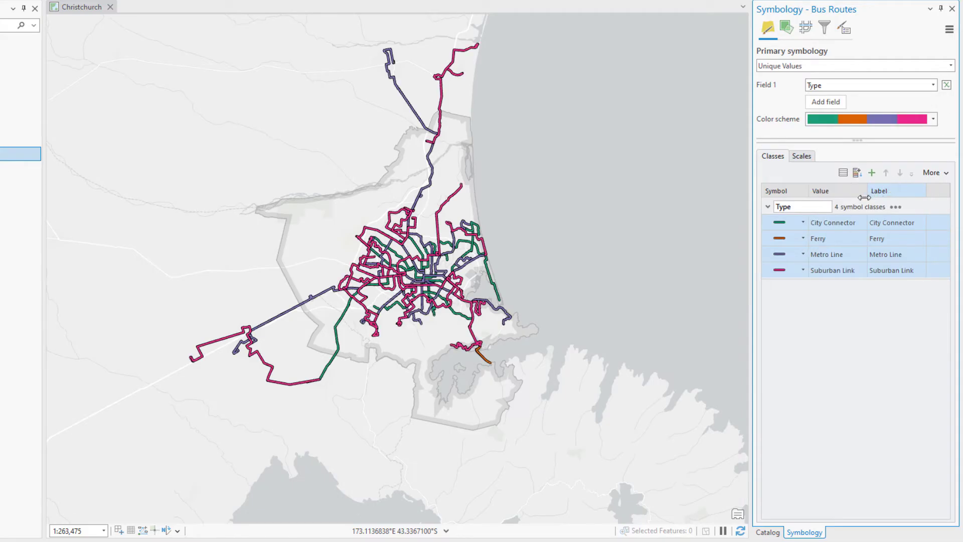
{"action": "left_click", "coordinate": [780, 242]}
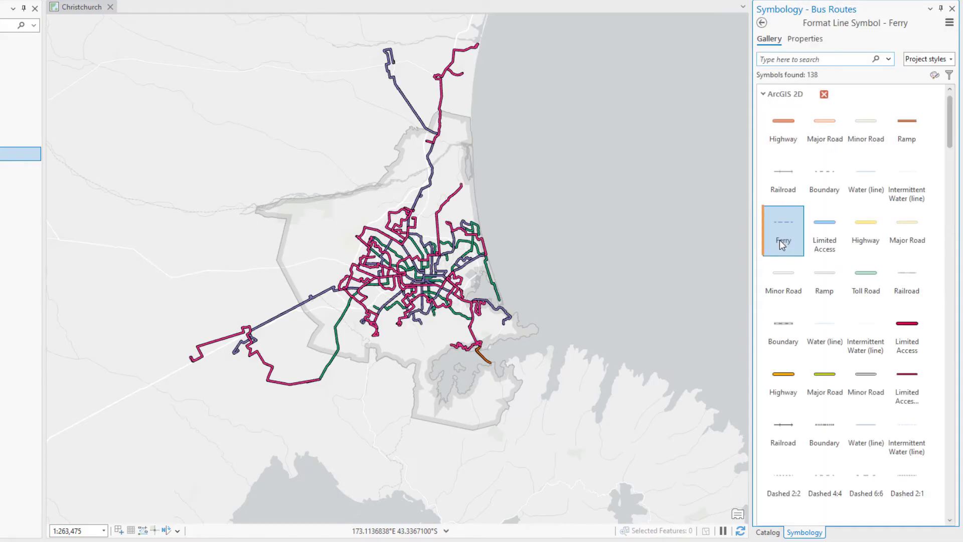
{"action": "left_click", "coordinate": [779, 240]}
Step: Set the Ferry line colour to Dark Navy and apply it
{"action": "left_click", "coordinate": [804, 38]}
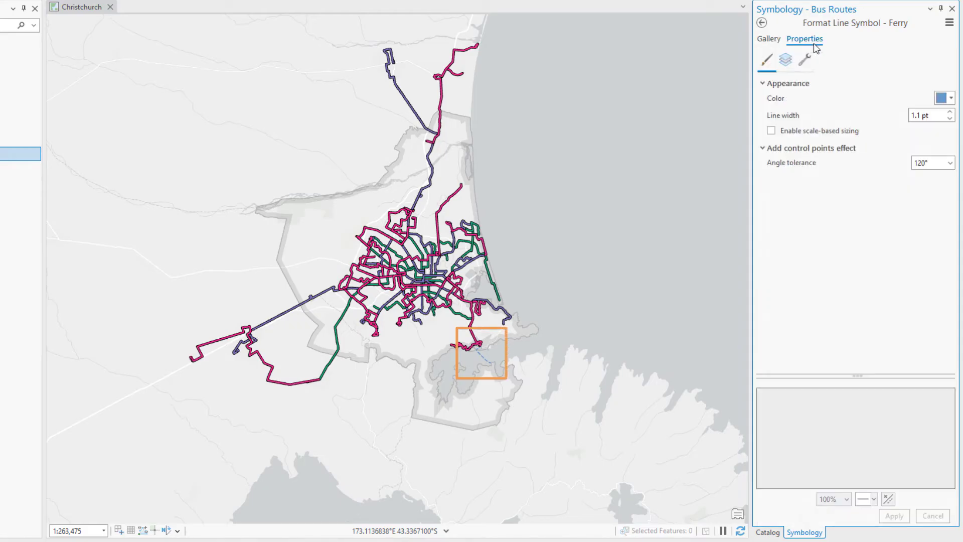
{"action": "left_click", "coordinate": [952, 100]}
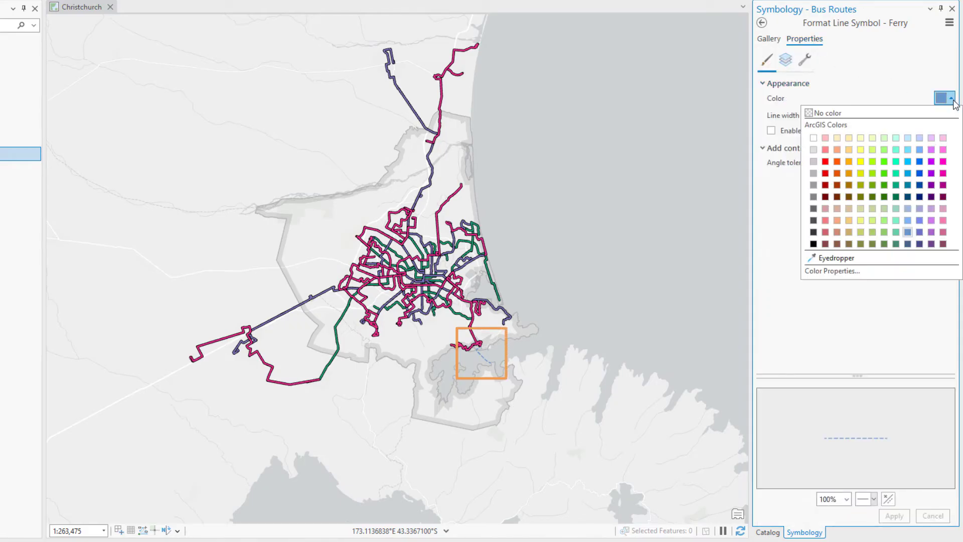
{"action": "left_click", "coordinate": [919, 196]}
{"action": "left_click", "coordinate": [890, 520]}
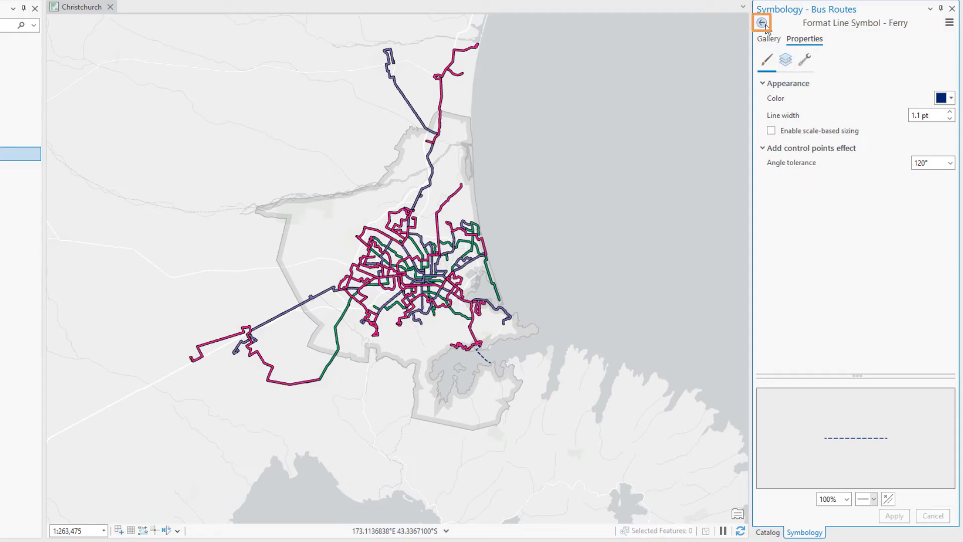
{"action": "left_click", "coordinate": [762, 23]}
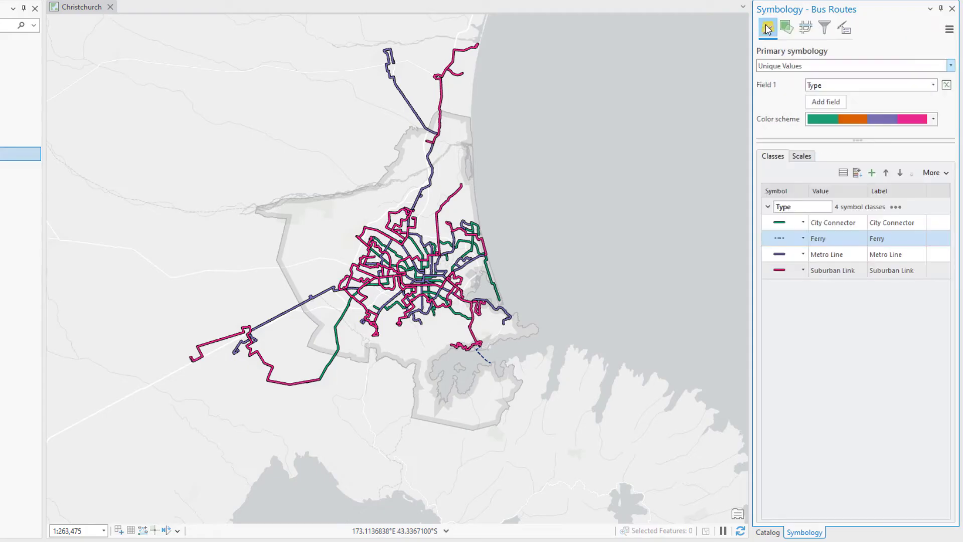
Step: Enable symbol layer drawing, placing Metro Line above City Connector and Ferry at the bottom
{"action": "left_click", "coordinate": [805, 28]}
{"action": "left_click", "coordinate": [857, 67]}
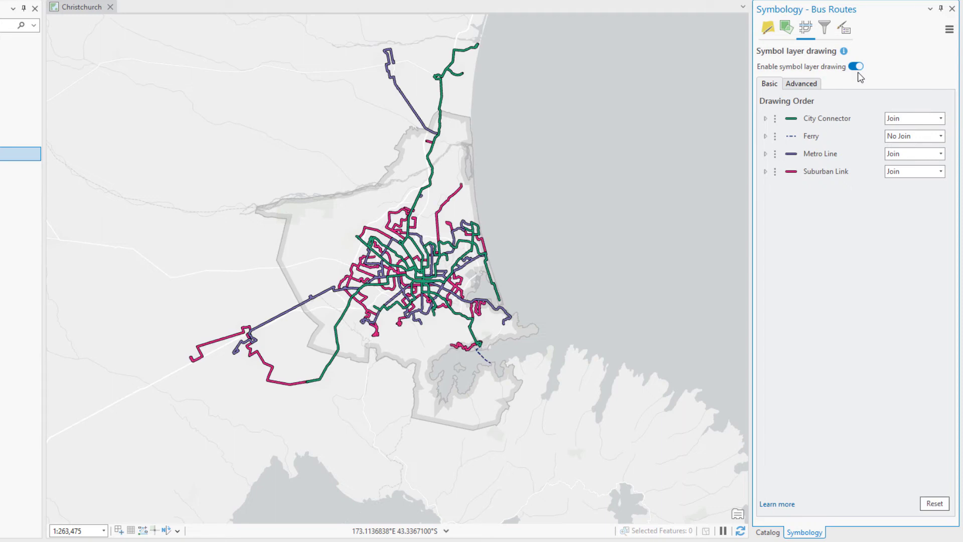
{"action": "left_click_drag", "start_coordinate": [774, 154], "coordinate": [778, 119]}
{"action": "left_click_drag", "start_coordinate": [775, 154], "coordinate": [773, 175]}
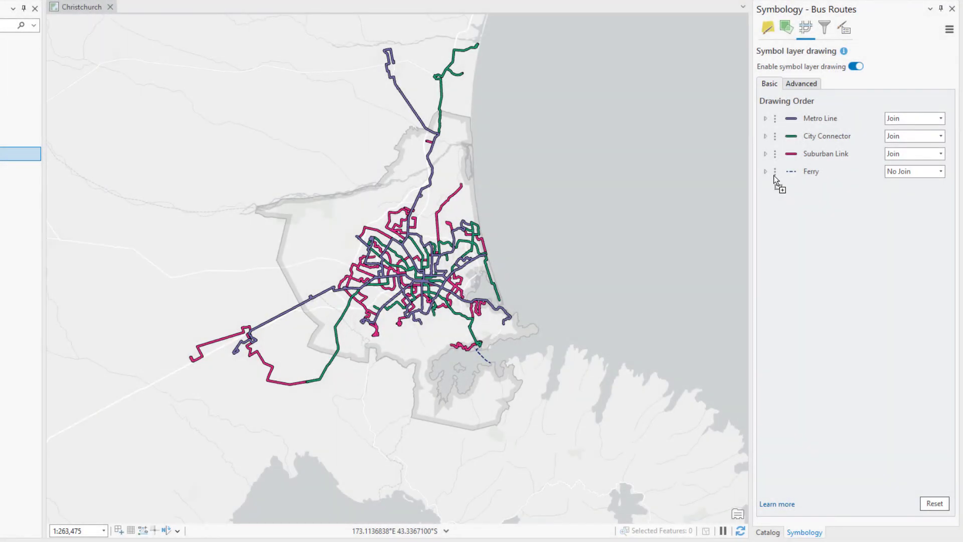
Step: Set both City Connector and Suburban Link to Join and Merge
{"action": "left_click", "coordinate": [941, 136]}
{"action": "left_click", "coordinate": [916, 234]}
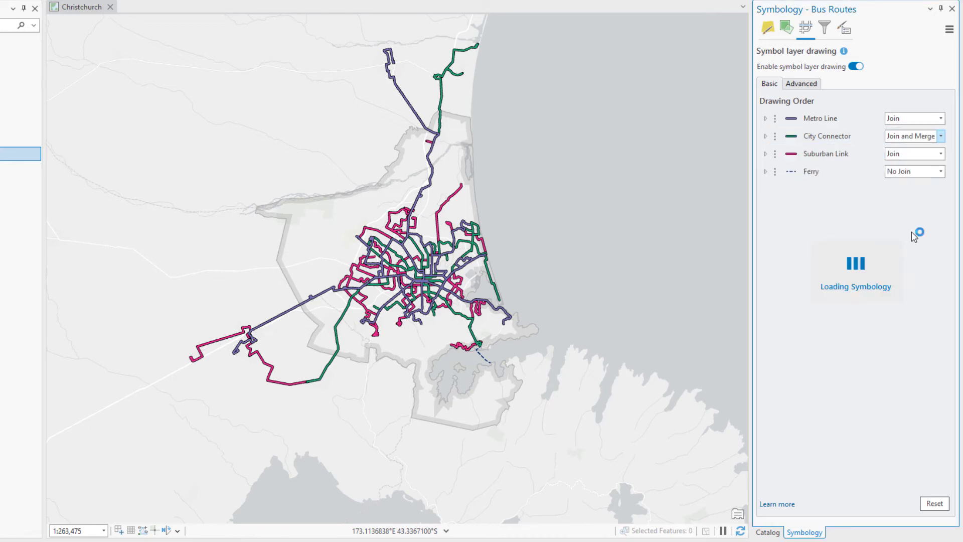
{"action": "left_click", "coordinate": [942, 154]}
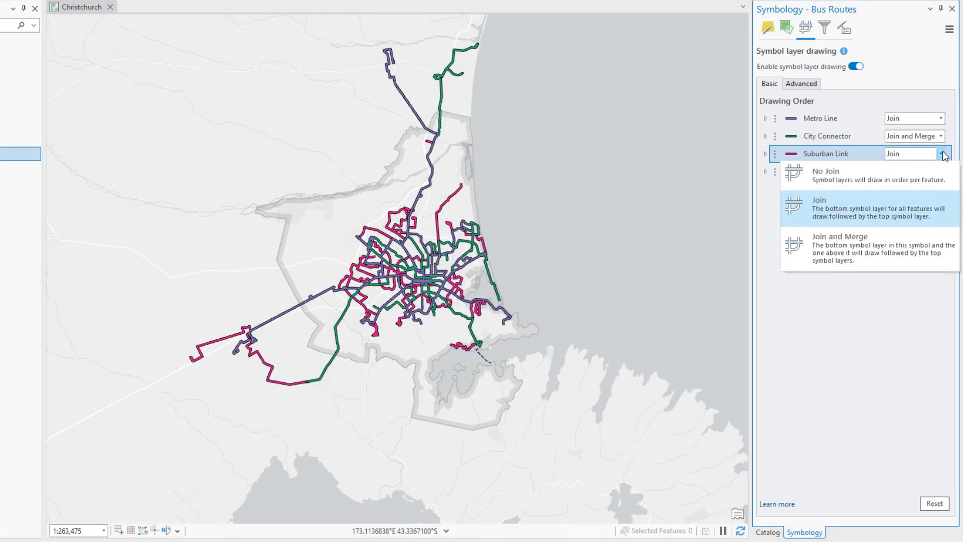
{"action": "left_click", "coordinate": [905, 243]}
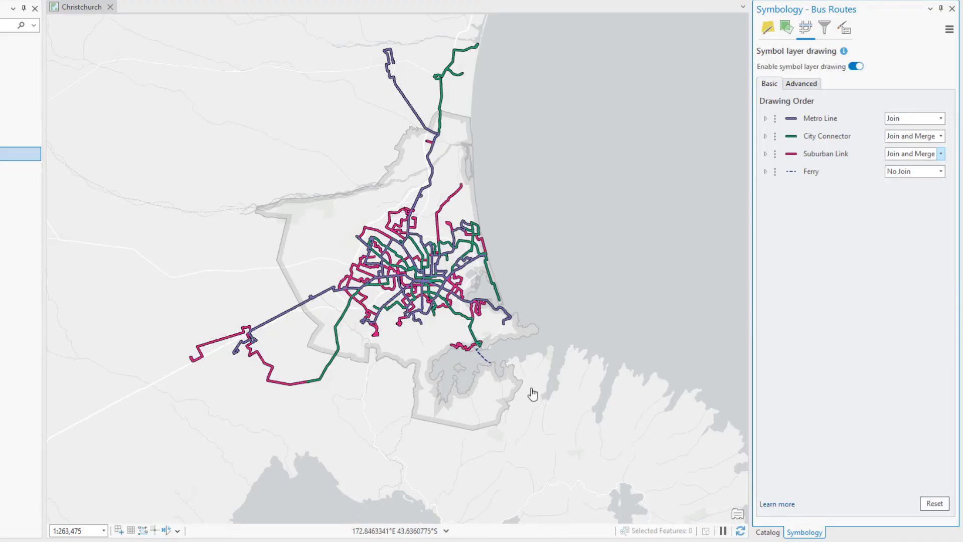
Step: Zoom to 1:50,000 to inspect the merged routes, then return to the Christchurch bookmark
{"action": "left_click", "coordinate": [104, 530]}
{"action": "left_click", "coordinate": [73, 416]}
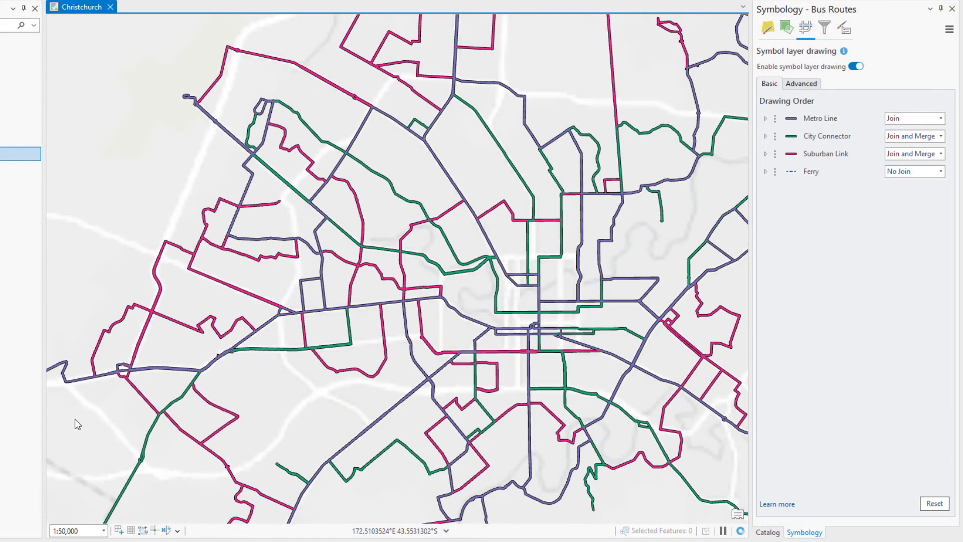
{"action": "scroll", "coordinate": [405, 302], "scroll_direction": "up", "scroll_amount": 5}
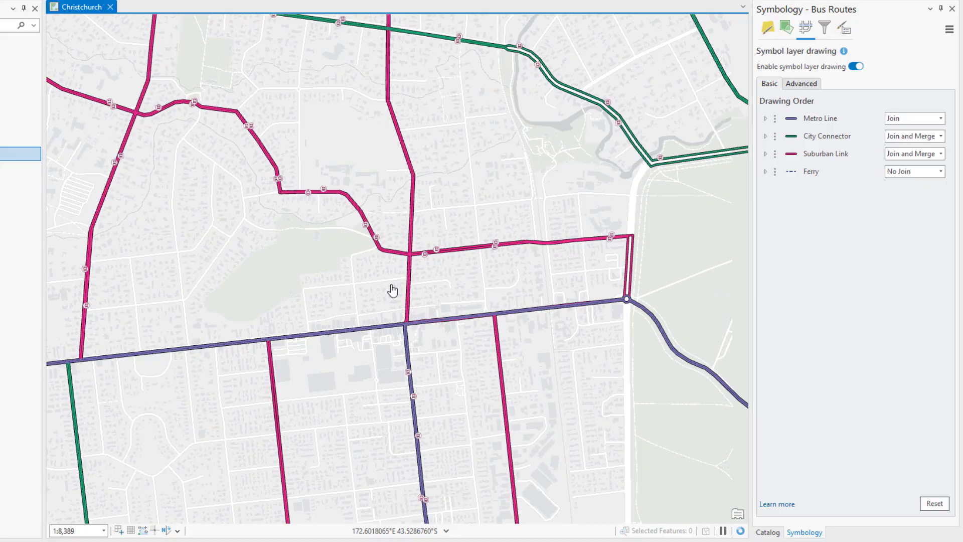
{"action": "left_click", "coordinate": [133, 50]}
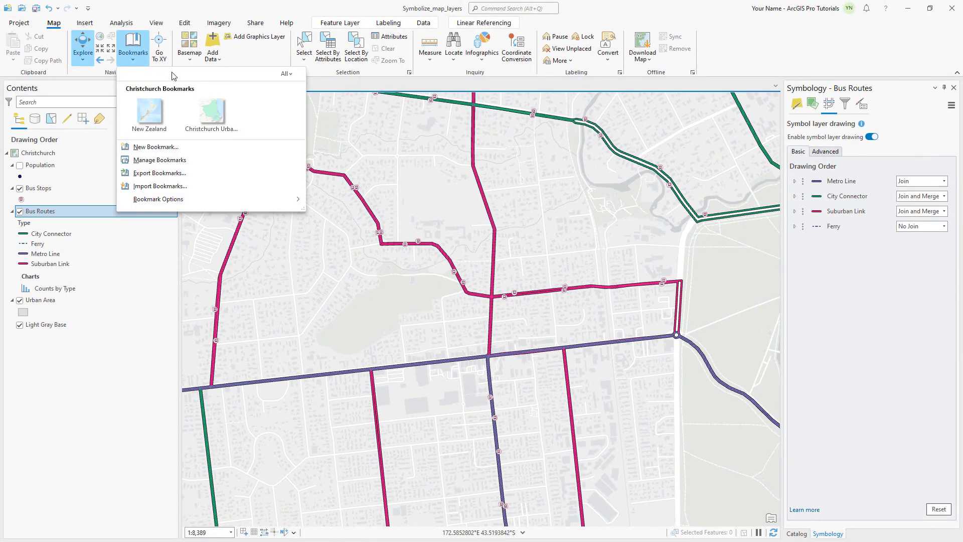
{"action": "left_click", "coordinate": [215, 120]}
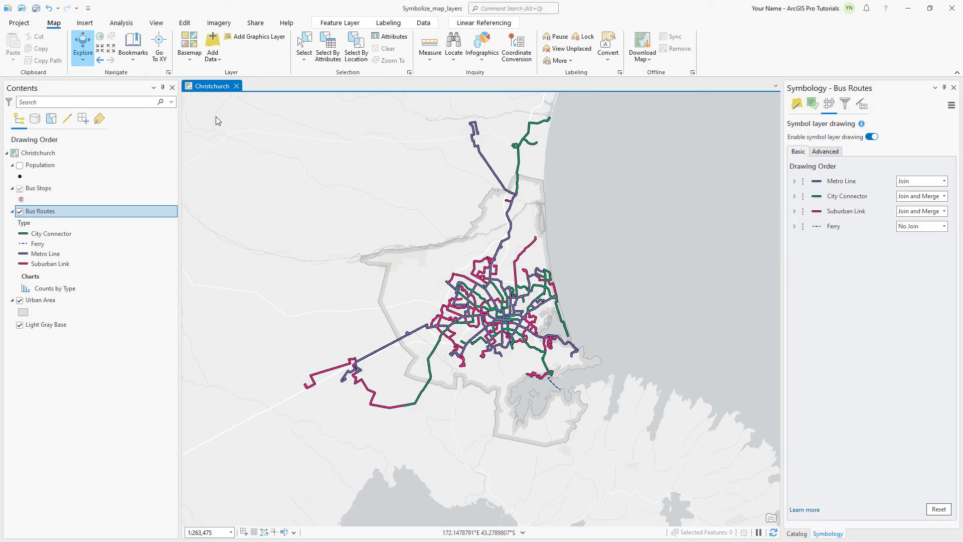
Step: Turn on and select the Population layer, then check one point's Pop 2013 value in its pop-up
{"action": "left_click", "coordinate": [20, 166]}
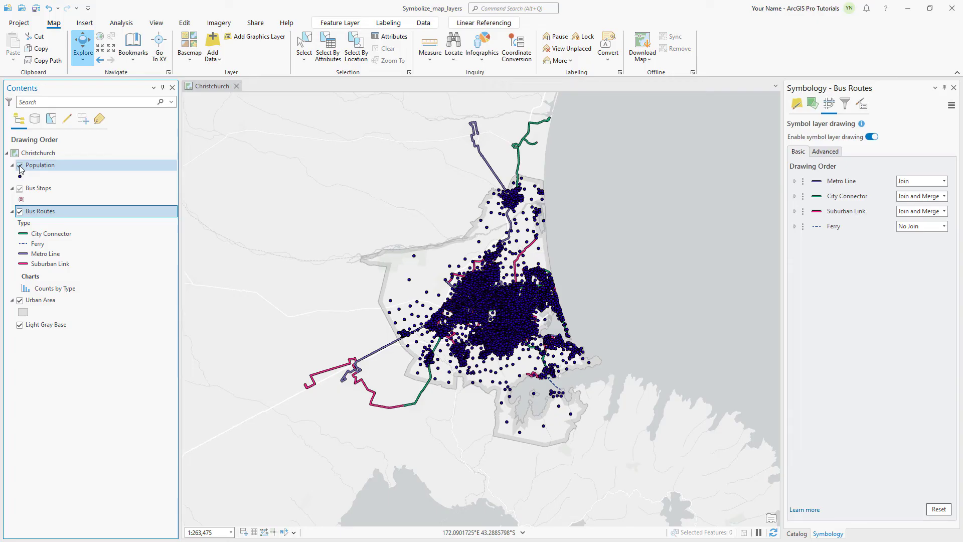
{"action": "left_click", "coordinate": [44, 169]}
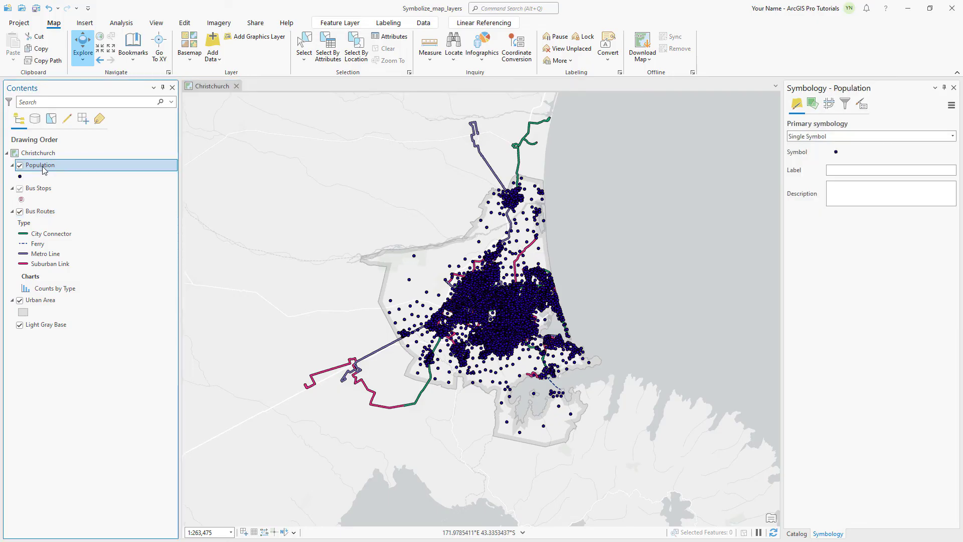
{"action": "left_click", "coordinate": [481, 302]}
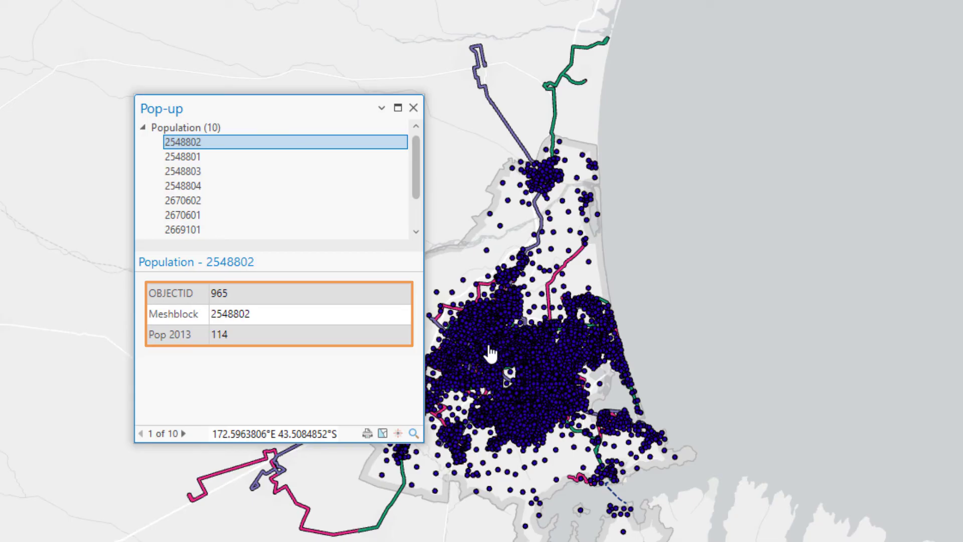
{"action": "left_click", "coordinate": [413, 108]}
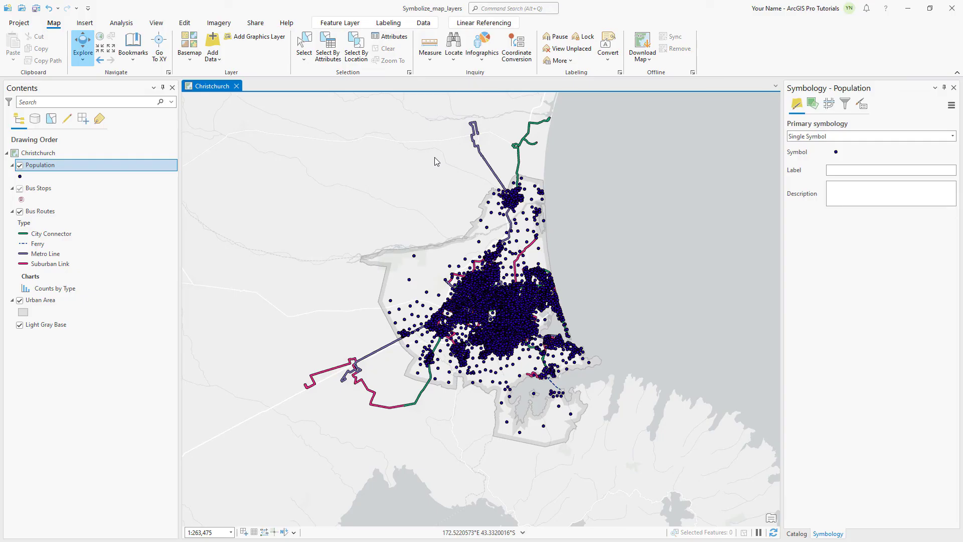
Step: Symbolize Population as a Heat Map weighted by the Pop 2013 field
{"action": "left_click", "coordinate": [947, 136]}
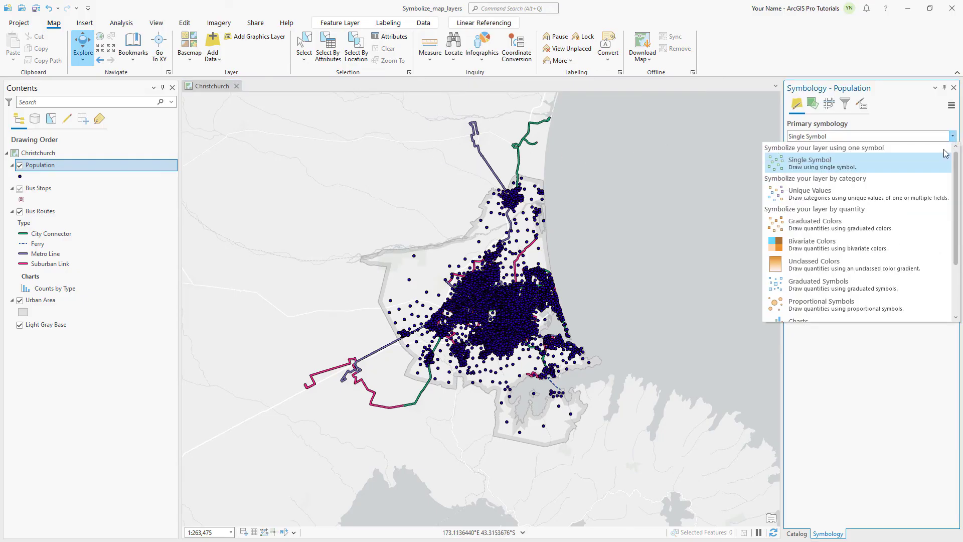
{"action": "scroll", "coordinate": [913, 280], "scroll_direction": "down", "scroll_amount": 3}
{"action": "left_click", "coordinate": [912, 286]}
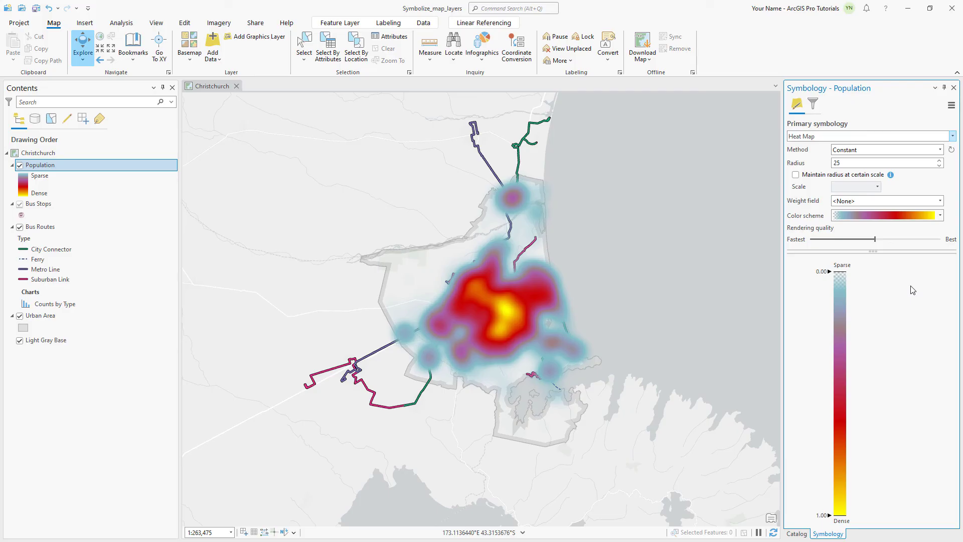
{"action": "left_click", "coordinate": [939, 201]}
{"action": "left_click", "coordinate": [933, 220]}
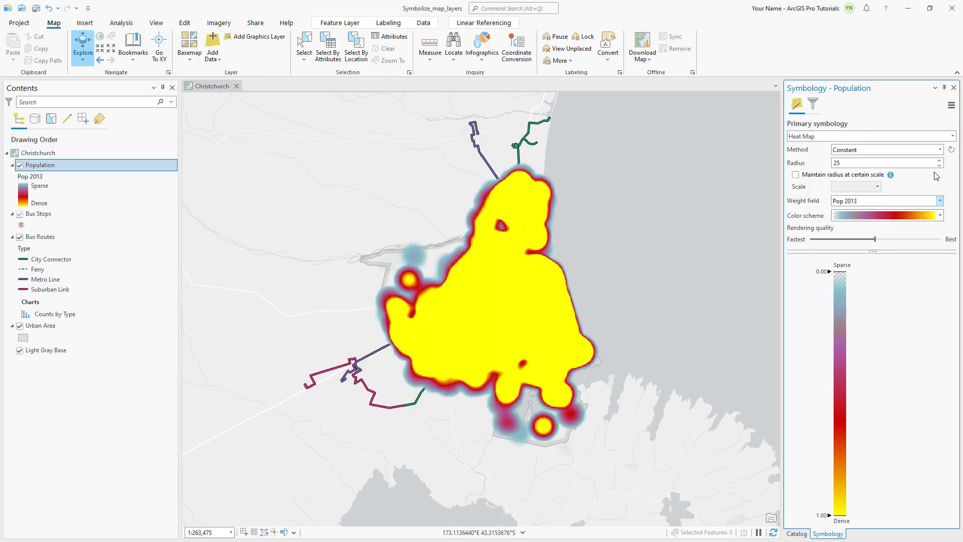
Step: Set the heat map method to Dynamic with radius 15 and move Population below Bus Routes
{"action": "left_click", "coordinate": [940, 150]}
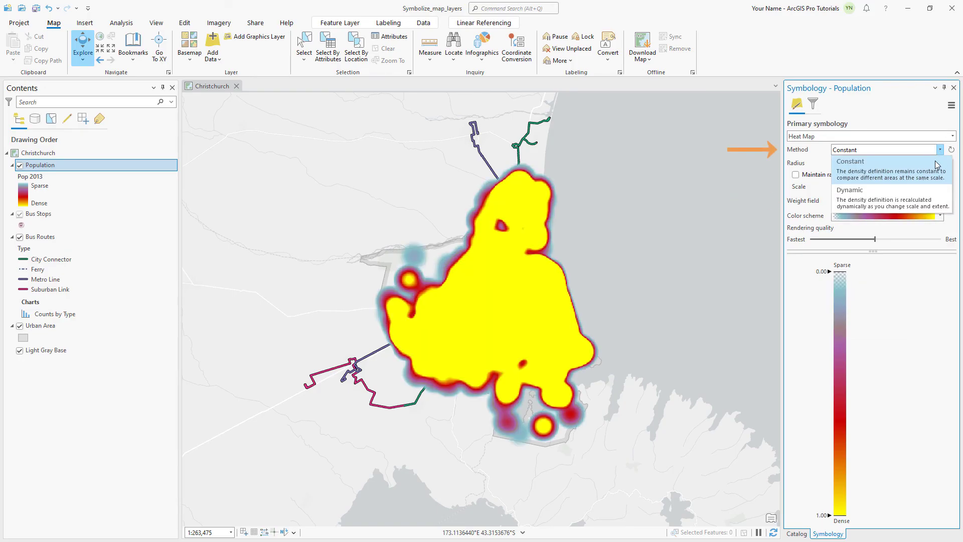
{"action": "left_click", "coordinate": [932, 191]}
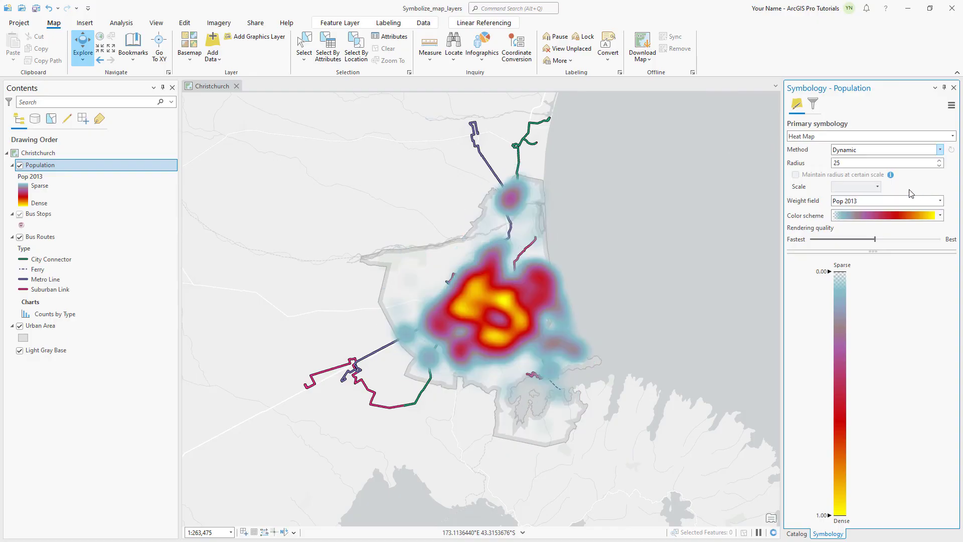
{"action": "left_click", "coordinate": [854, 163]}
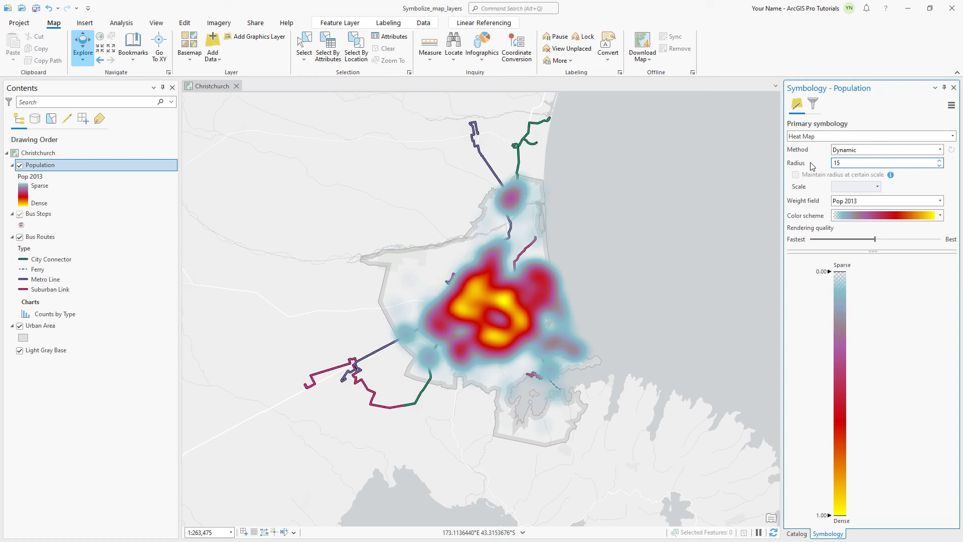
{"action": "key", "text": "Return"}
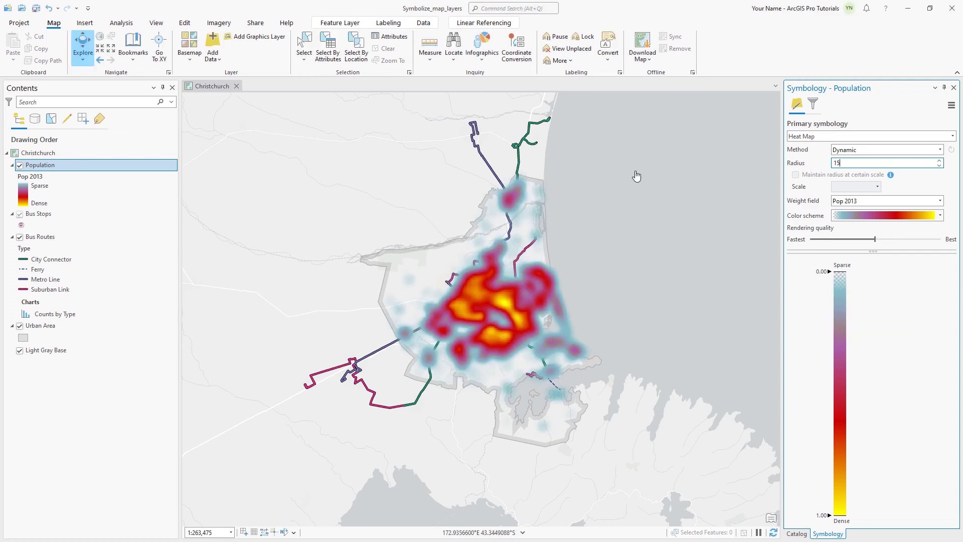
{"action": "left_click_drag", "start_coordinate": [43, 165], "coordinate": [40, 325]}
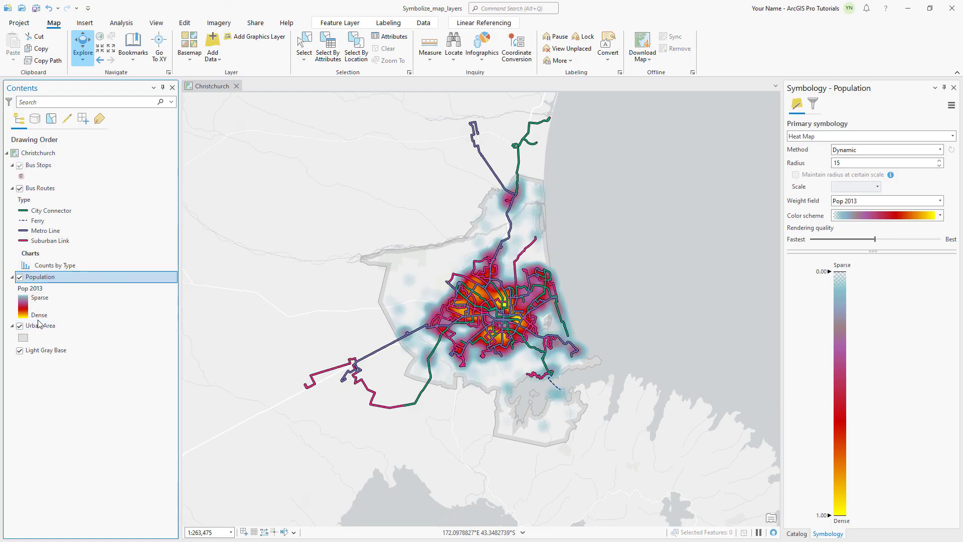
Step: Set the Population layer transparency to 65%
{"action": "left_click", "coordinate": [335, 26]}
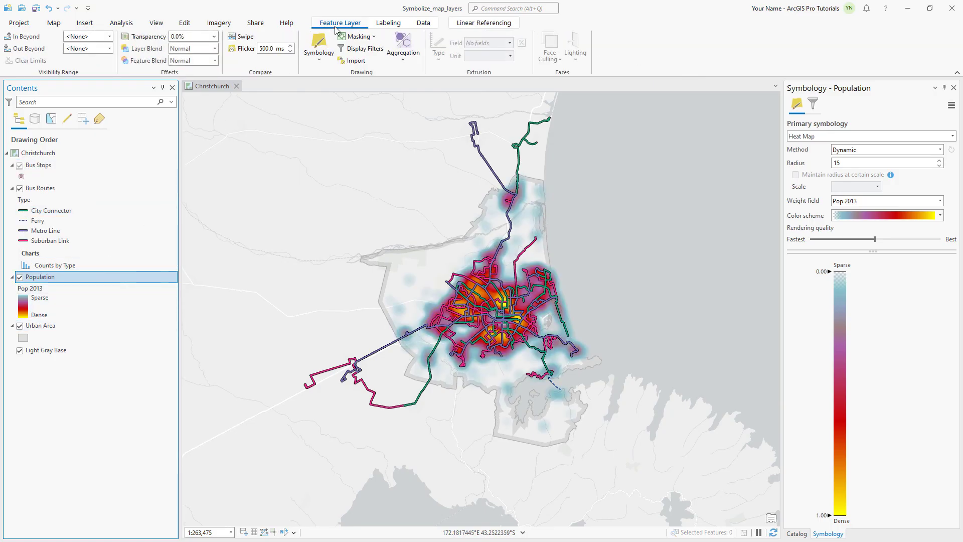
{"action": "left_click", "coordinate": [193, 36]}
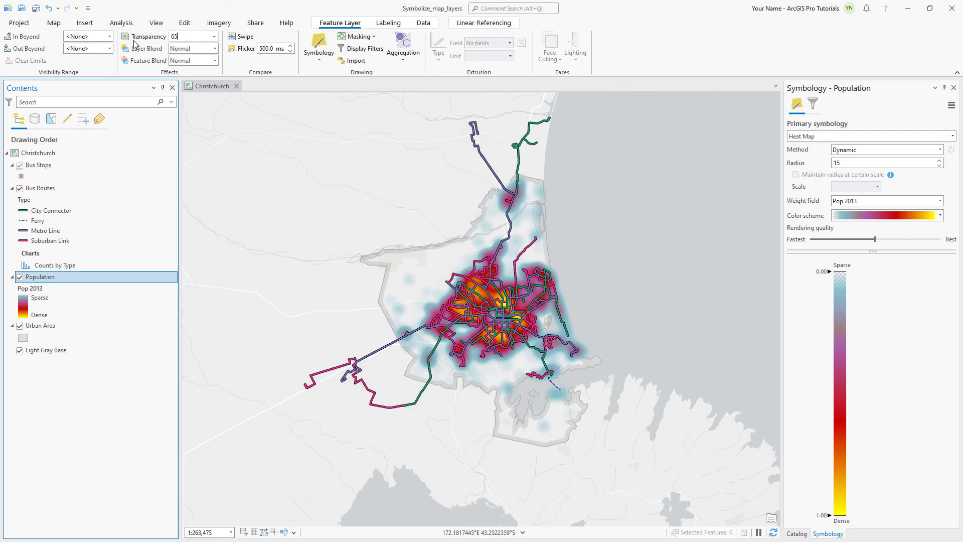
{"action": "type", "text": "65"}
{"action": "key", "text": "Return"}
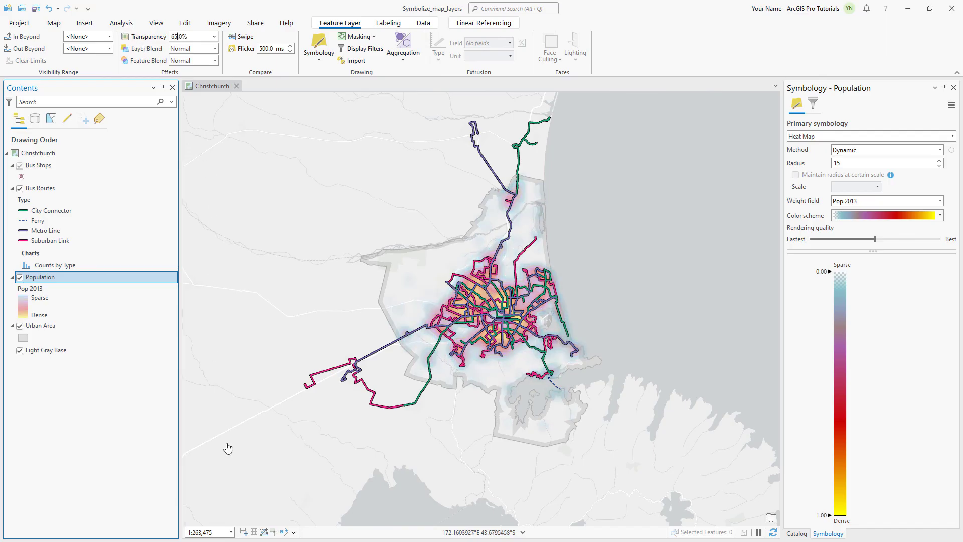
Step: Zoom to 1:24,000 and hide the heat map when zoomed in beyond 1:50,000
{"action": "left_click", "coordinate": [231, 532]}
{"action": "left_click", "coordinate": [218, 429]}
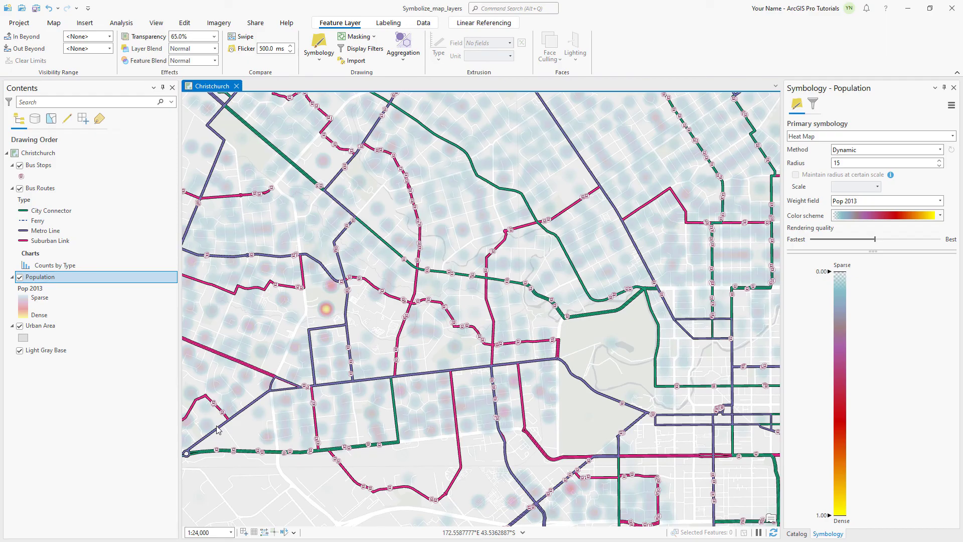
{"action": "left_click", "coordinate": [109, 36]}
{"action": "left_click", "coordinate": [92, 97]}
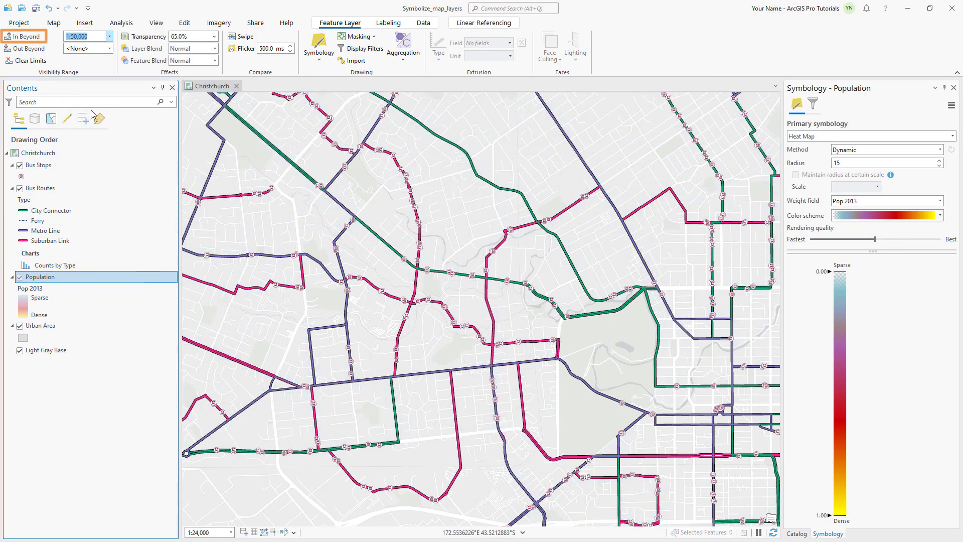
Step: Return to the full city view with the Christchurch bookmark
{"action": "left_click", "coordinate": [54, 22]}
{"action": "left_click", "coordinate": [130, 55]}
{"action": "left_click", "coordinate": [155, 113]}
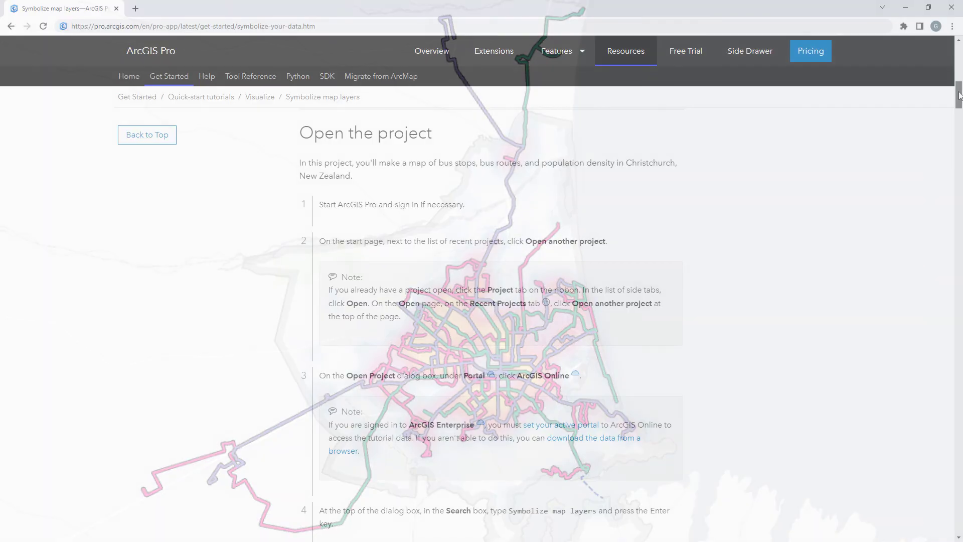
Step: Scroll the Symbolize map layers tutorial down toward the Symbolize the bus routes section
{"action": "scroll", "coordinate": [958, 110], "scroll_direction": "down", "scroll_amount": 7}
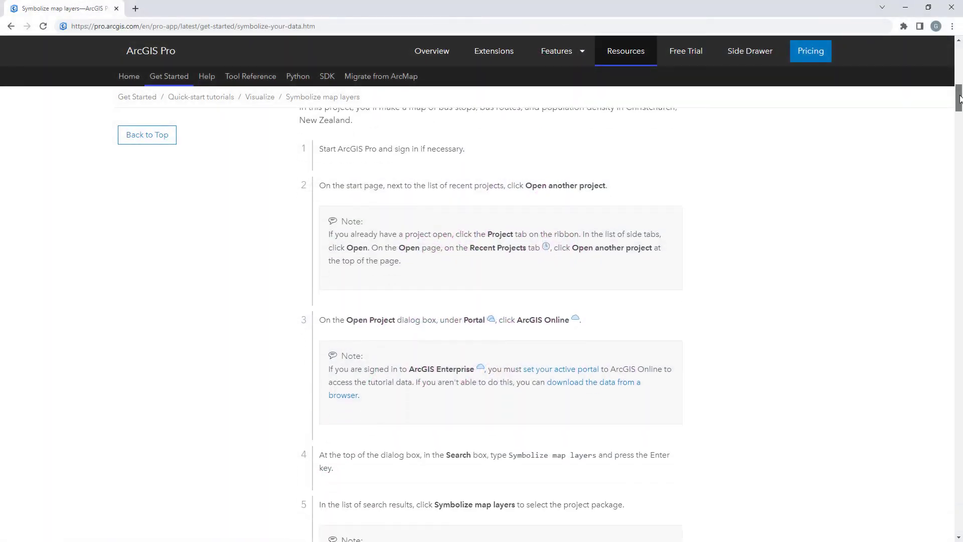